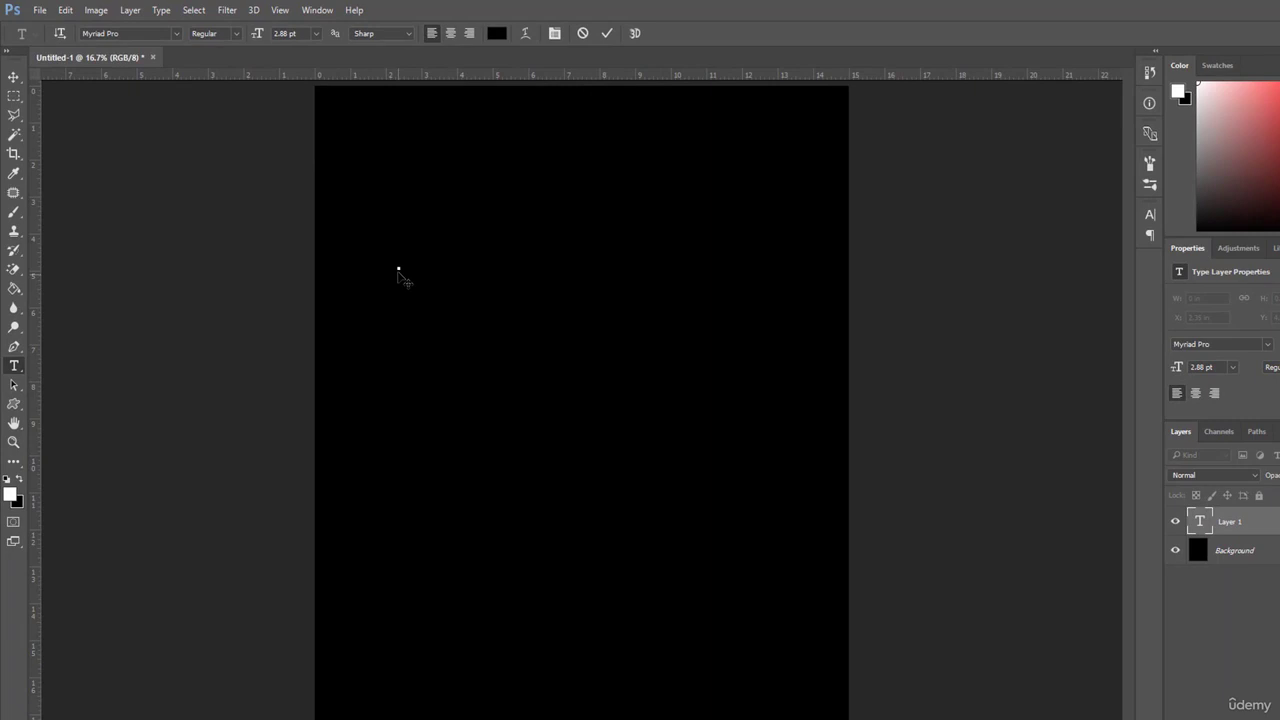
Set the text size to 300 pt and the text color to white (ffffff)
left_click(284, 33)
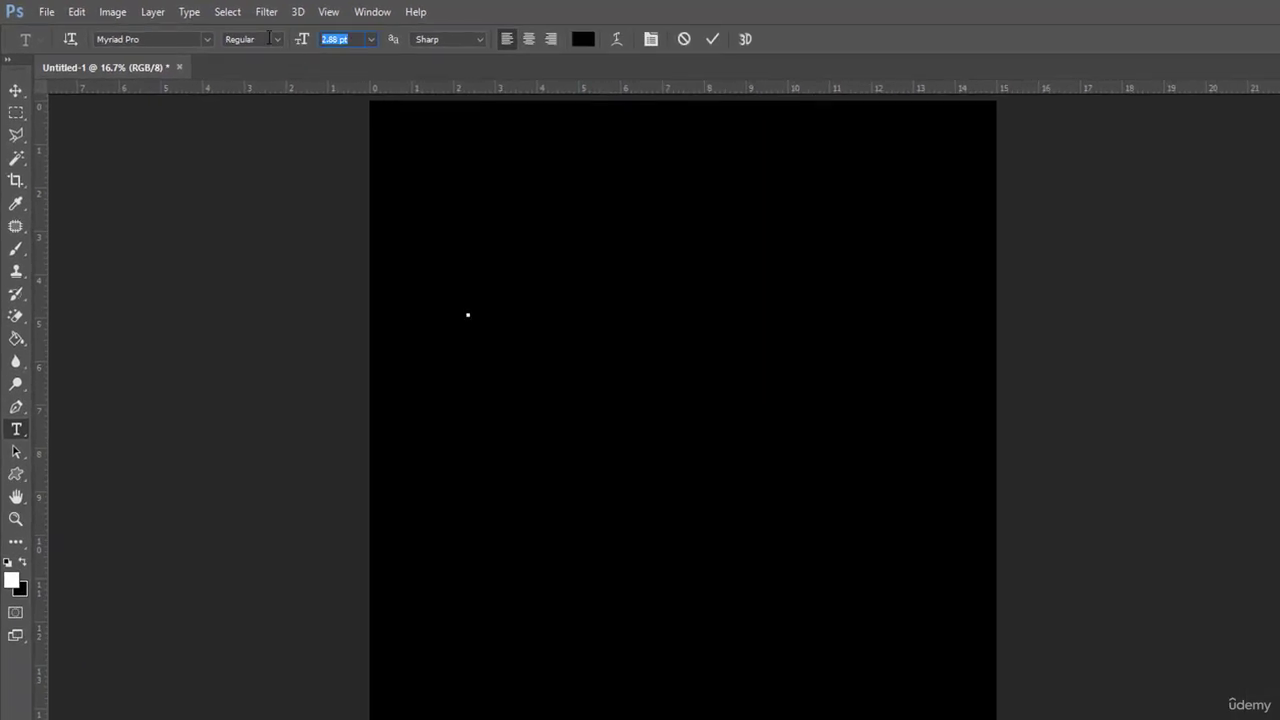
type("300")
key("Return")
left_click(582, 39)
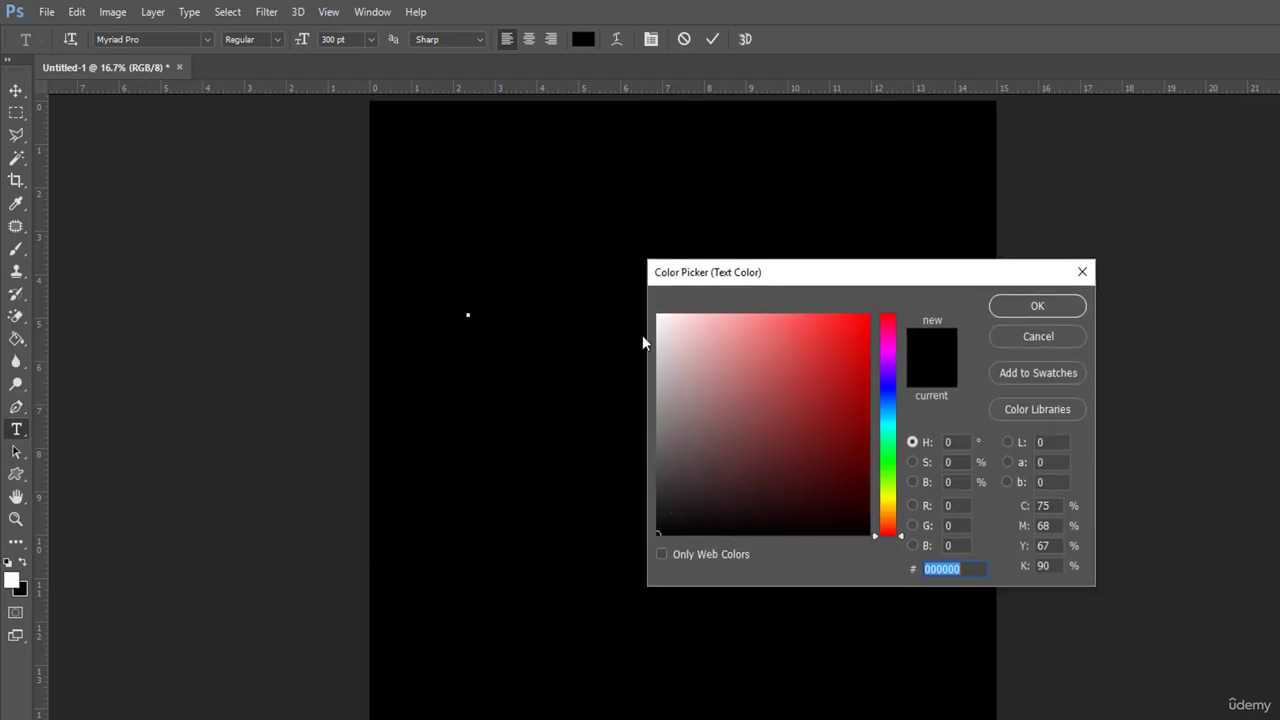
type("ffffff")
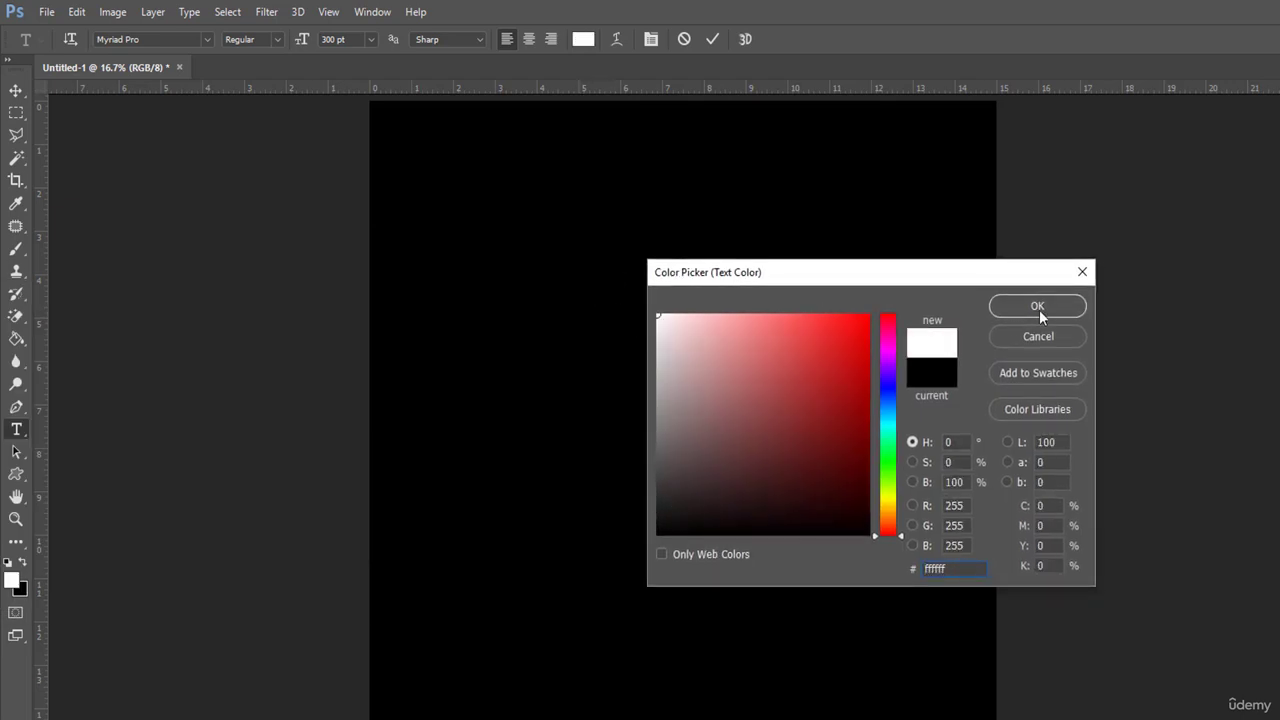
left_click(1037, 307)
Change the font to Athletic and enter THE as a text layer in the upper part of the canvas
left_click(206, 39)
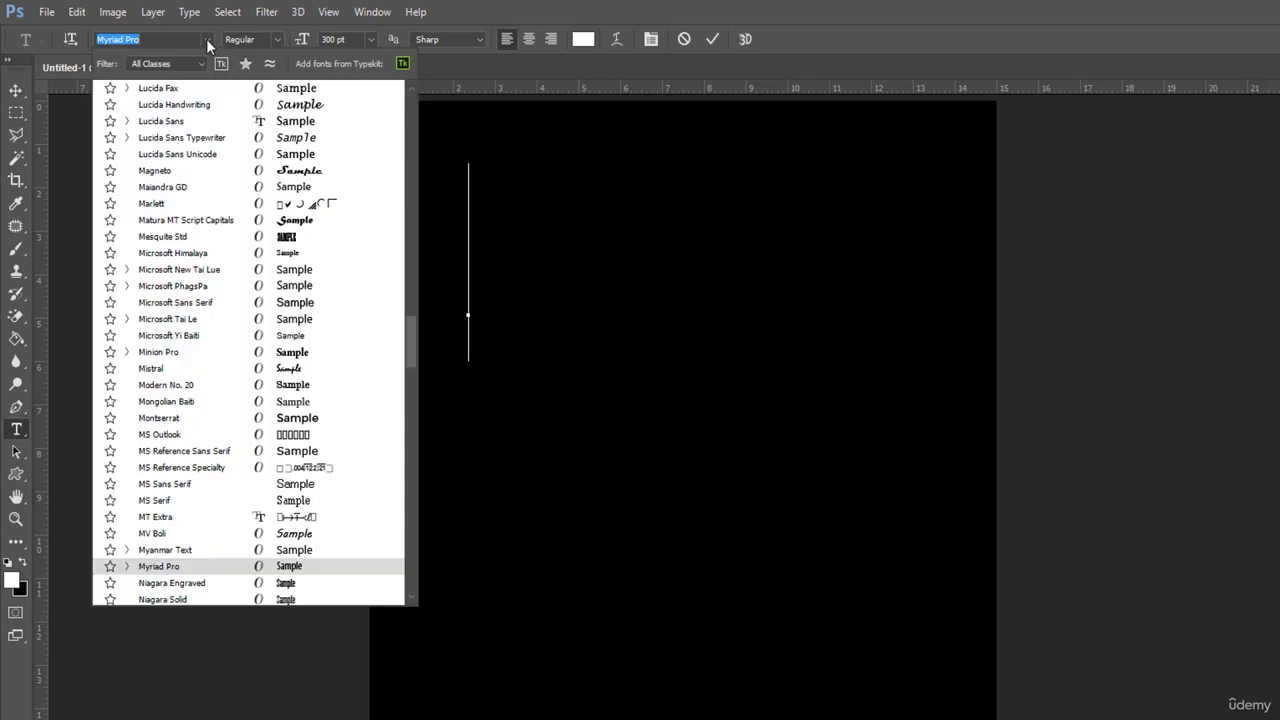
scroll(331, 229, "up", 5)
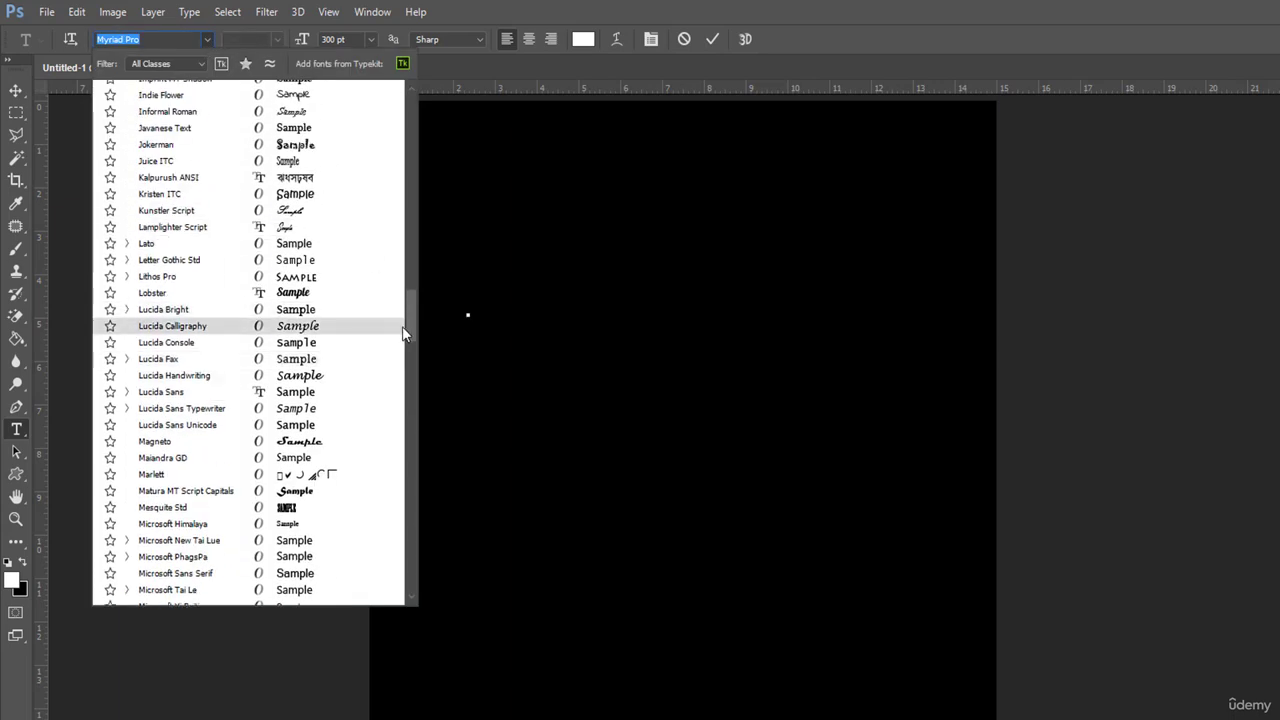
left_click_drag(404, 333, 399, 125)
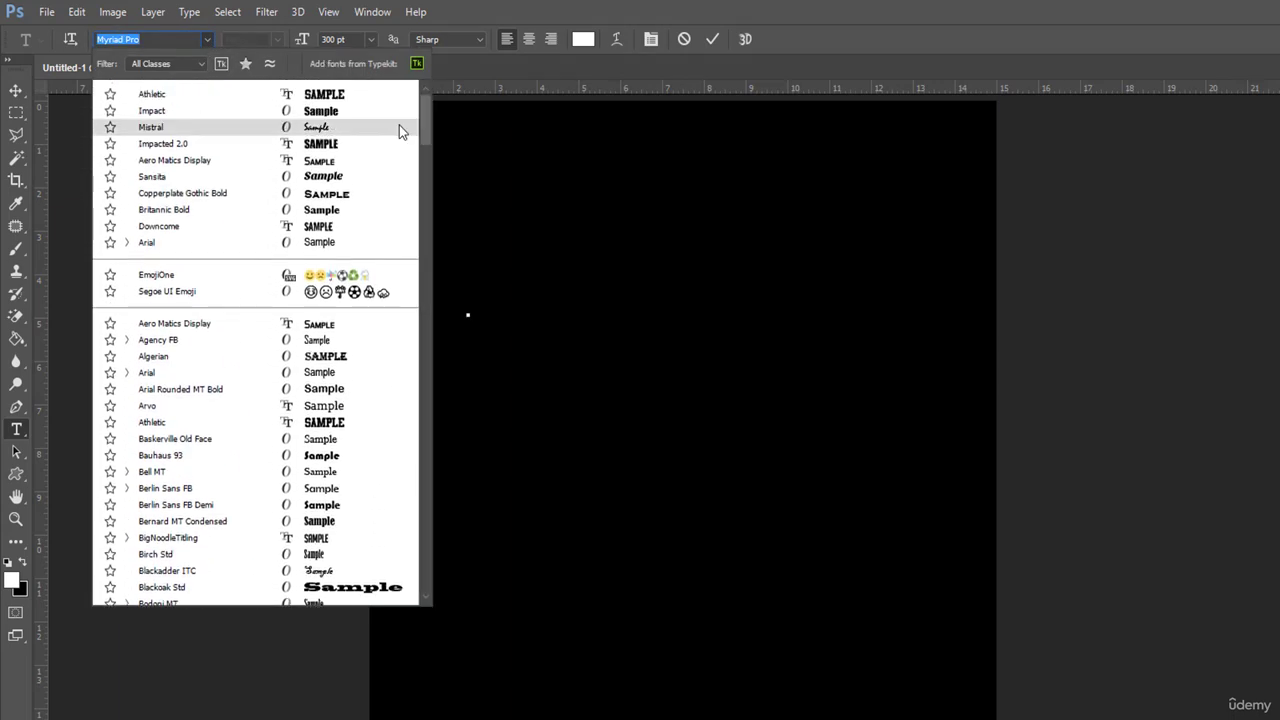
left_click(176, 428)
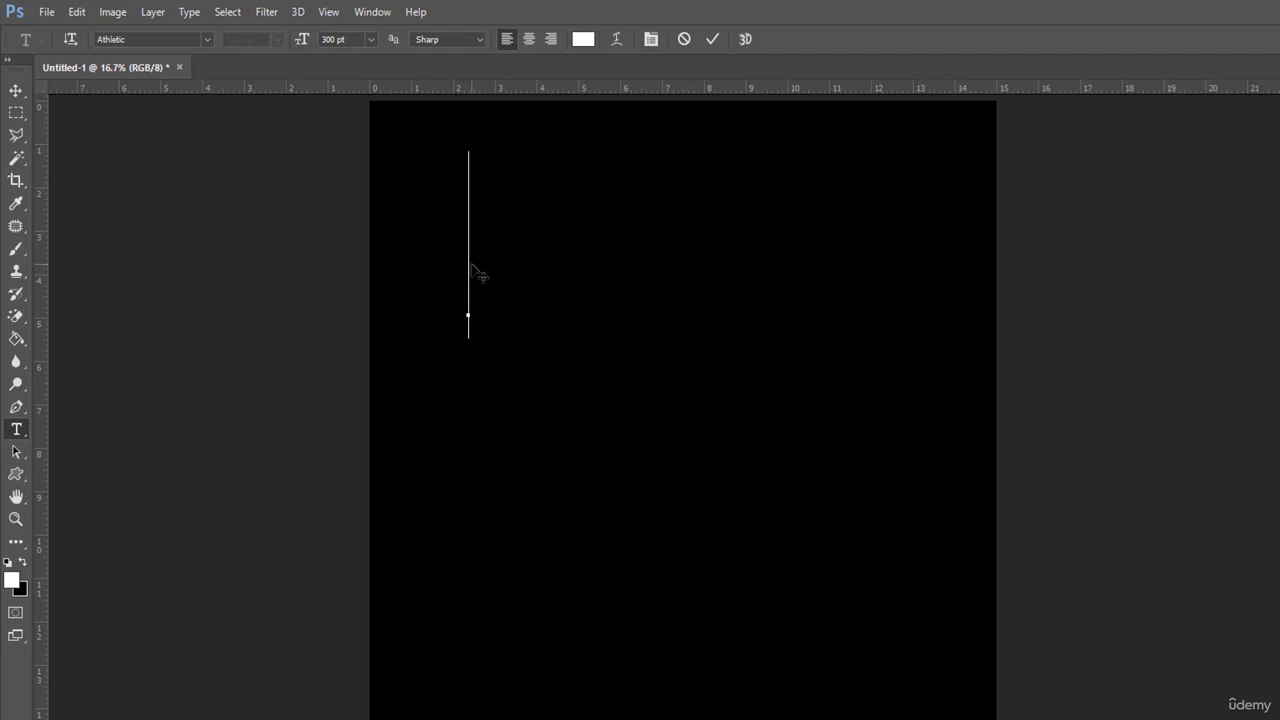
type("THE")
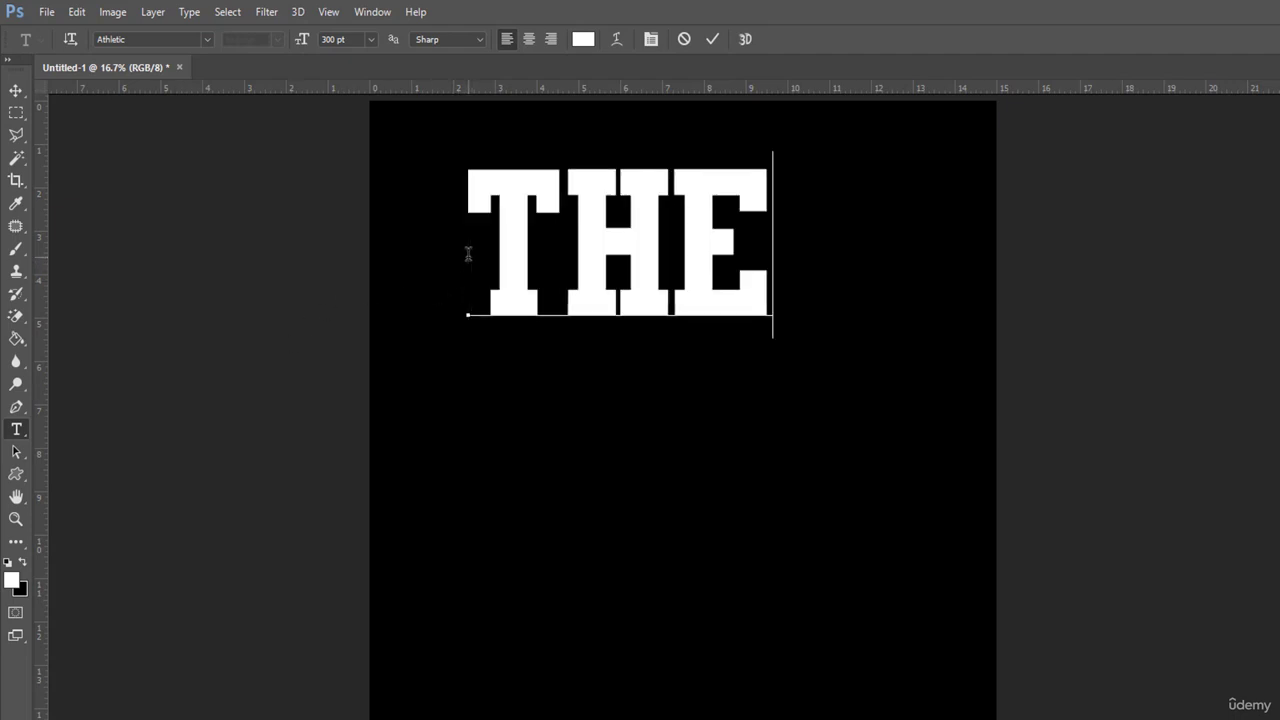
left_click(708, 40)
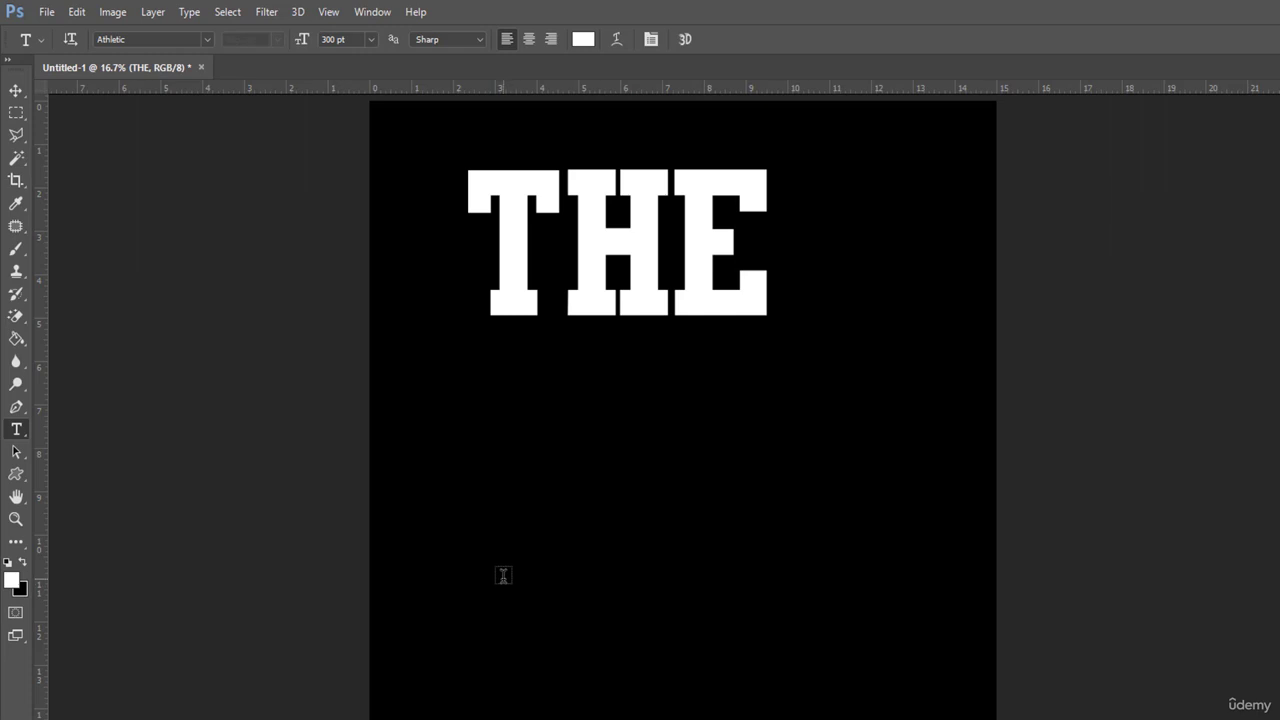
Add ARE and HERE as two separate text layers below THE, leaving a gap under THE
left_click(504, 576)
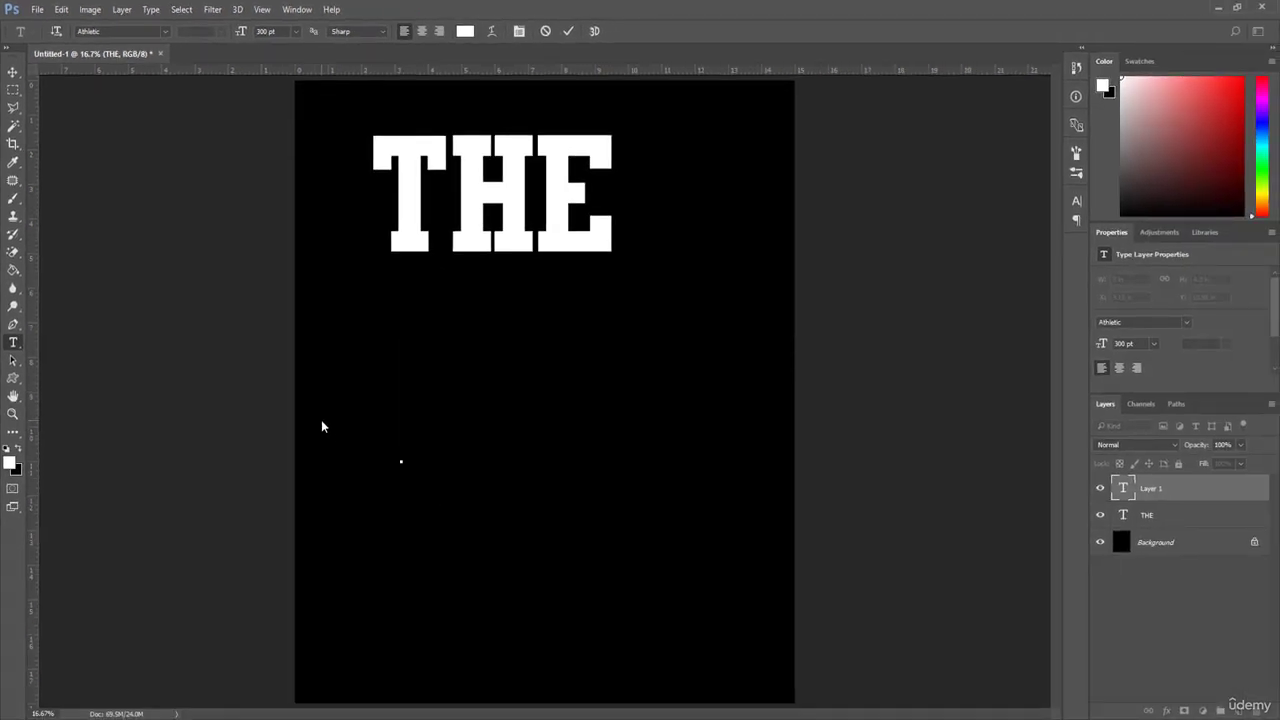
type("ARE")
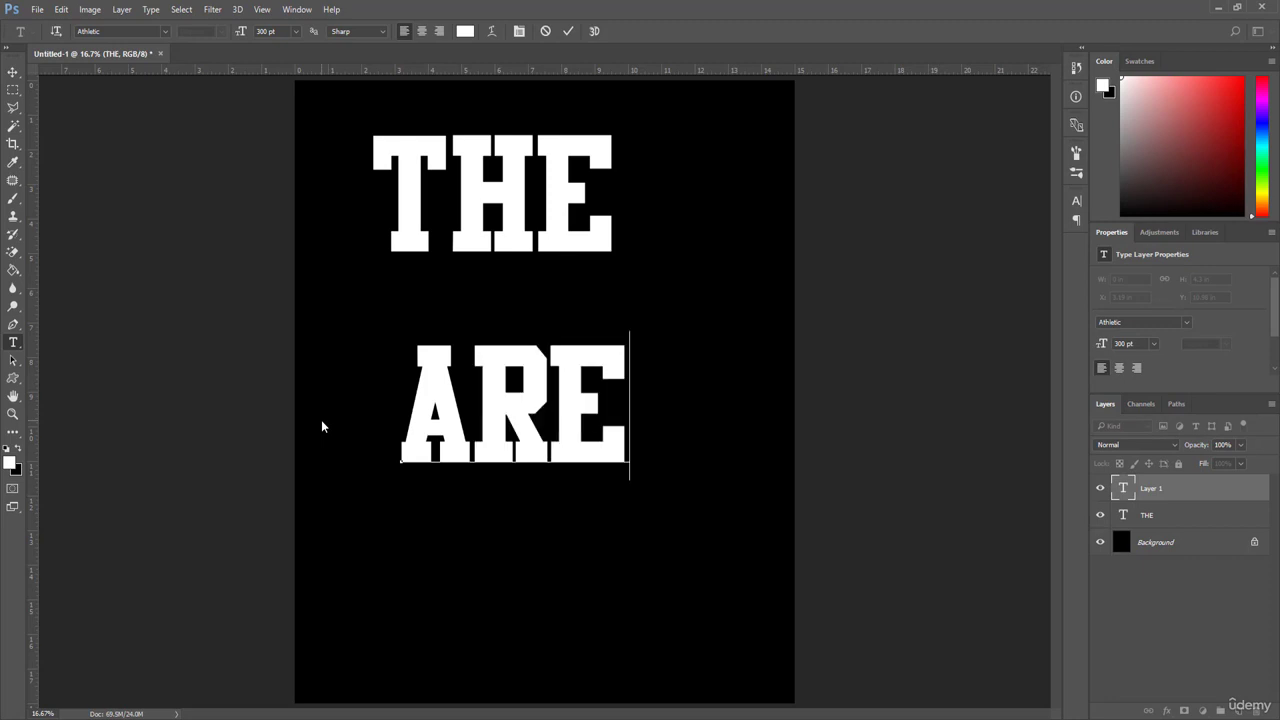
left_click(568, 31)
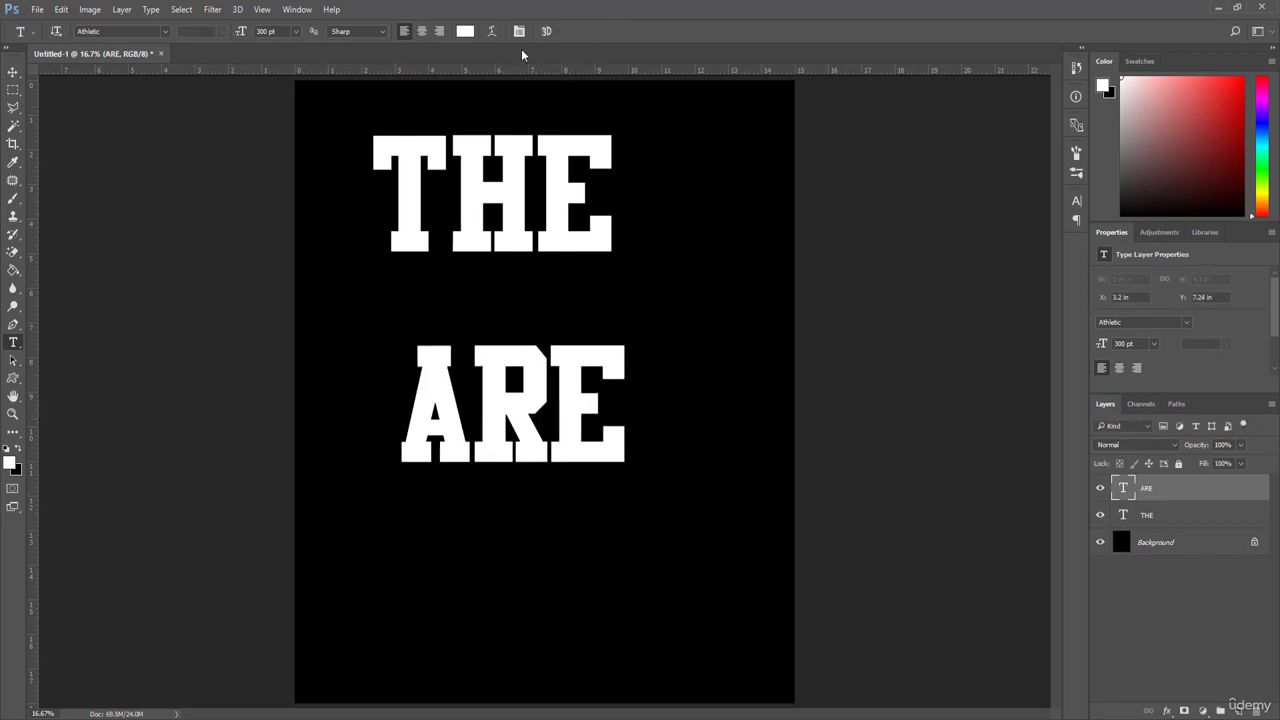
left_click(390, 600)
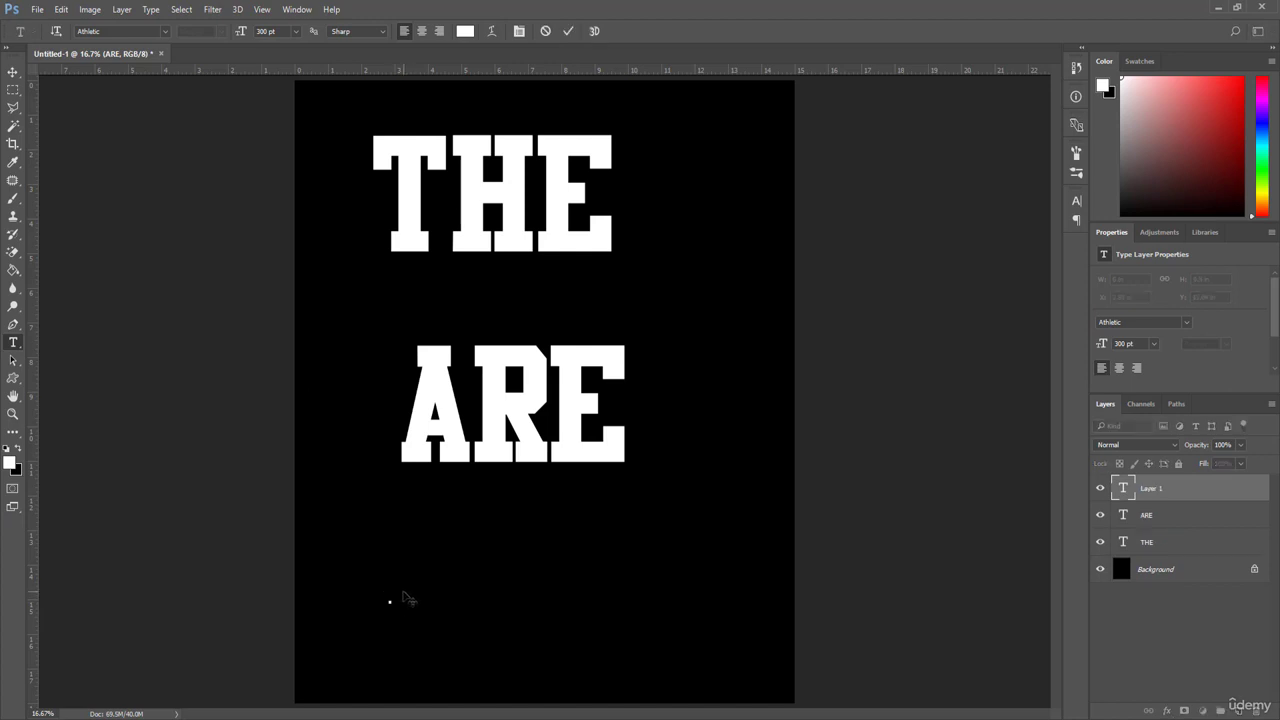
type("HERE")
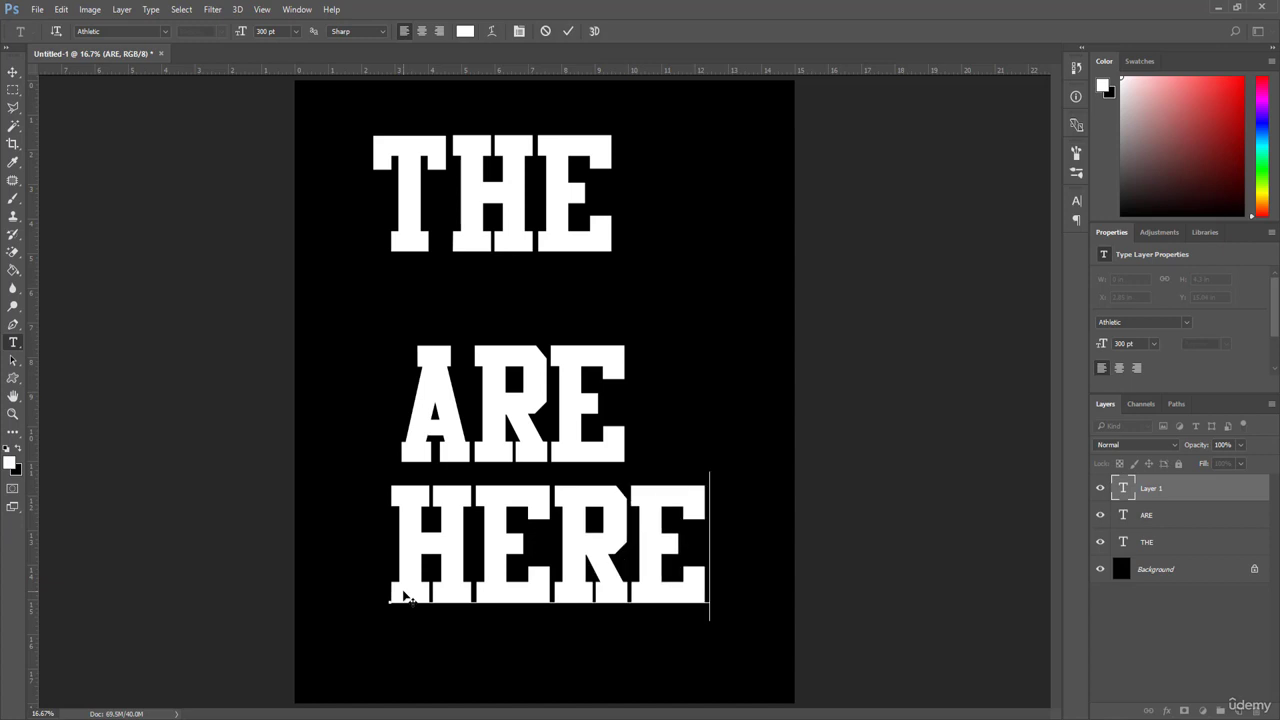
Enlarge THE to 361 pt and reposition the words, with THE near the canvas top and ARE and HERE lower down
left_click(376, 190)
left_click_drag(376, 190, 658, 197)
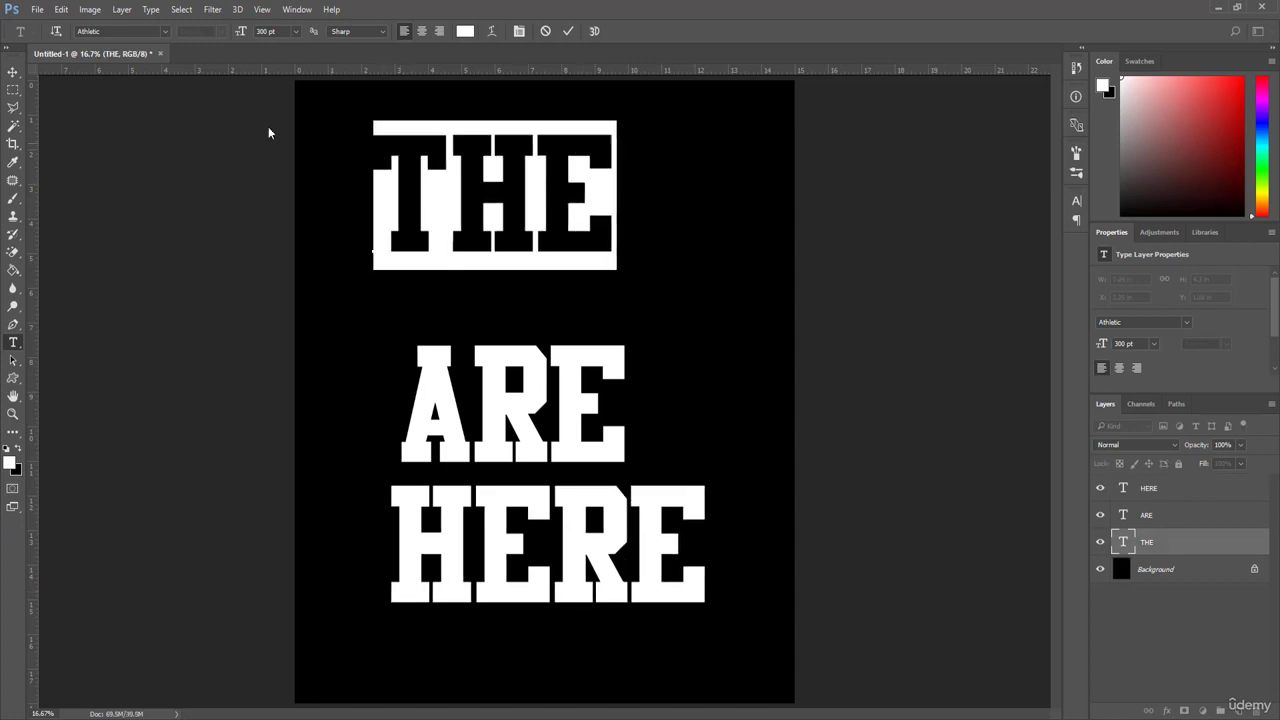
left_click_drag(236, 35, 276, 37)
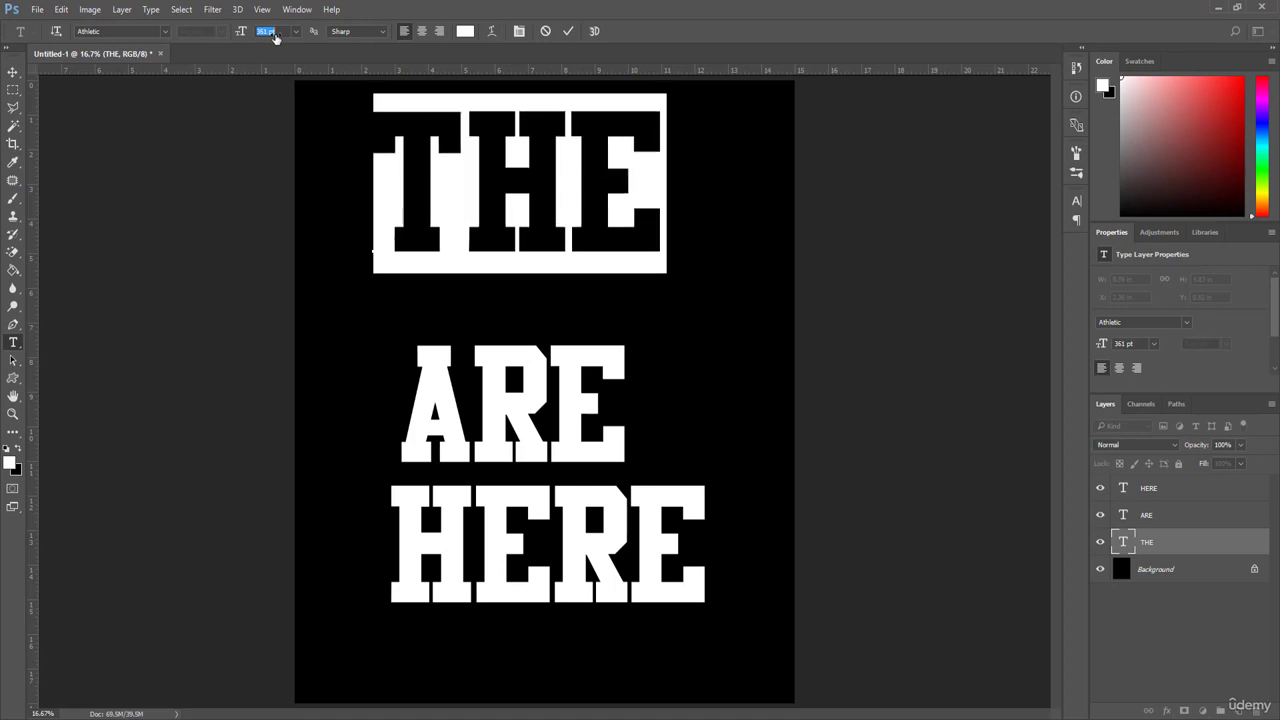
left_click(13, 72)
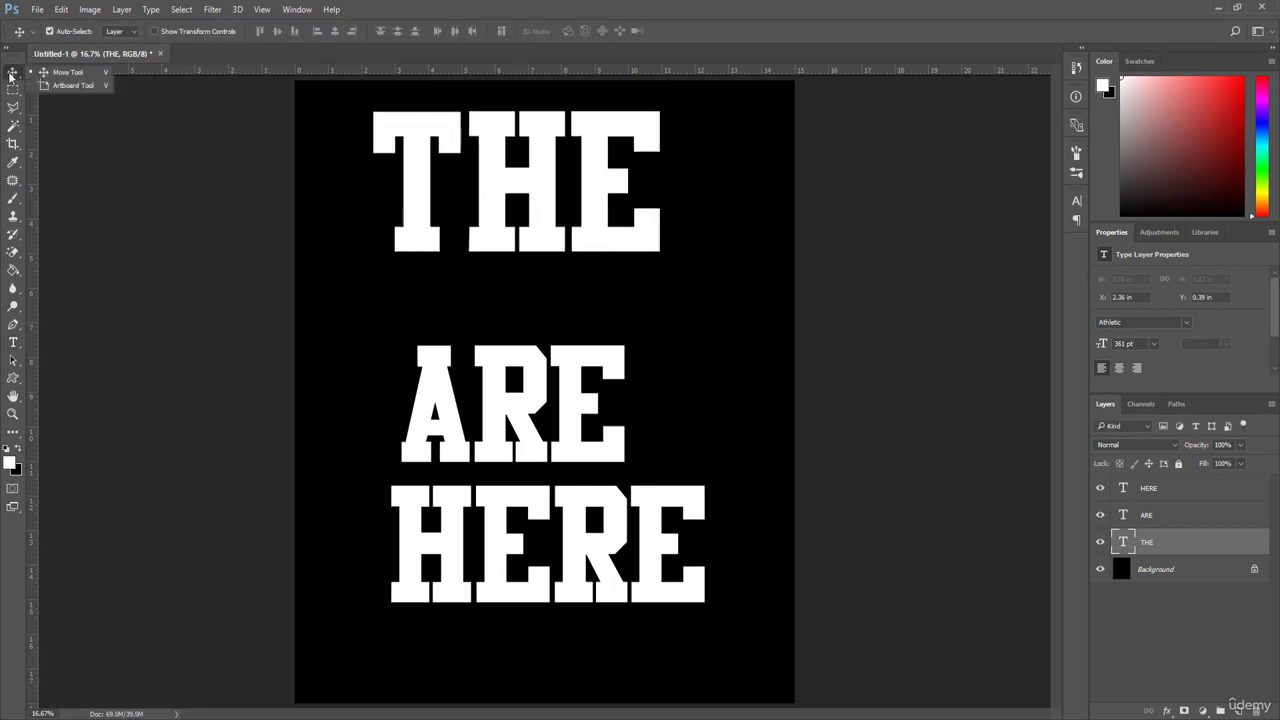
left_click_drag(492, 200, 520, 212)
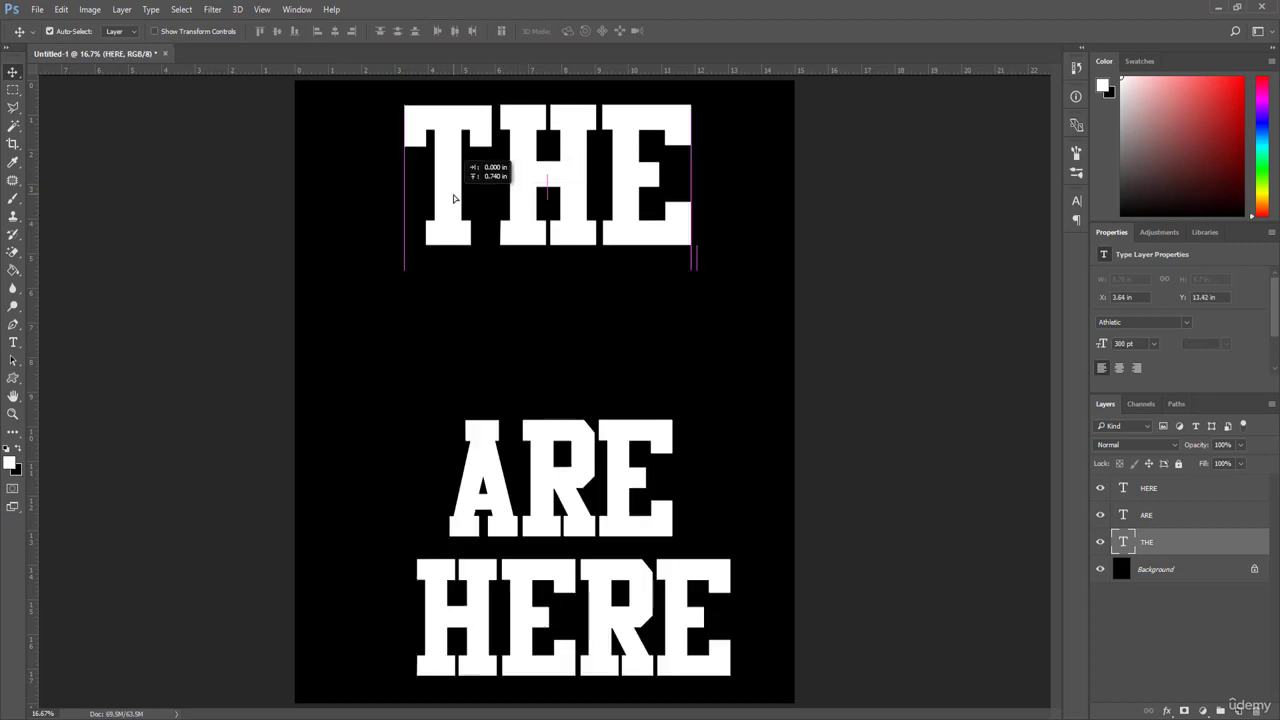
Enlarge ARE to 324 pt and center it under THE, just above HERE
left_click_drag(488, 484, 694, 471)
key("t")
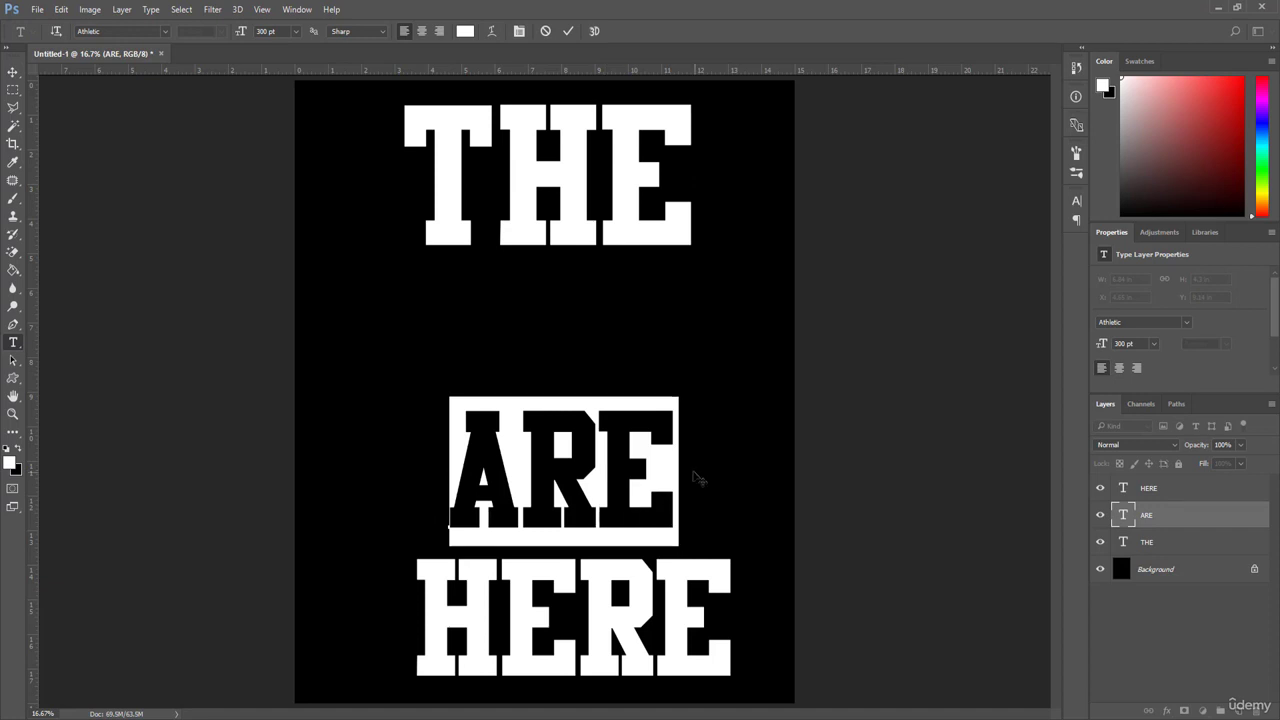
left_click_drag(238, 35, 250, 36)
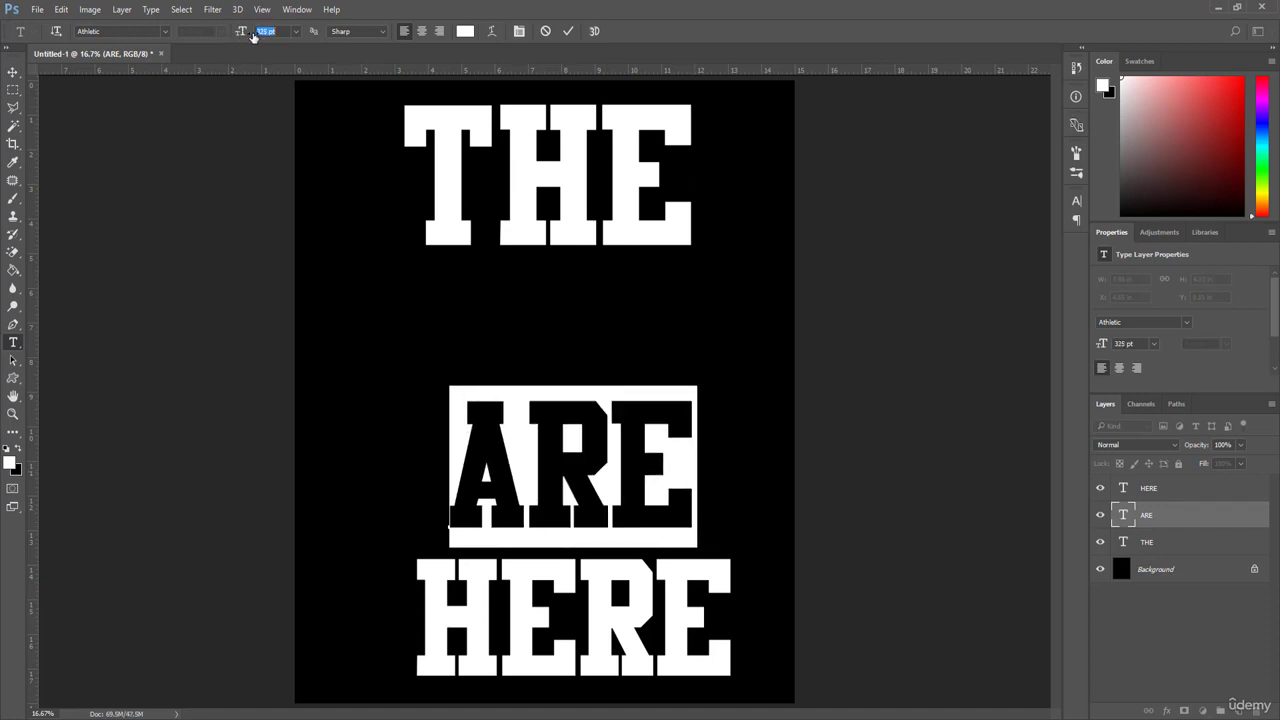
left_click(13, 72)
left_click_drag(585, 468, 562, 482)
Reduce HERE to 247 pt and move it up so it sits centered closely beneath ARE
left_click(14, 342)
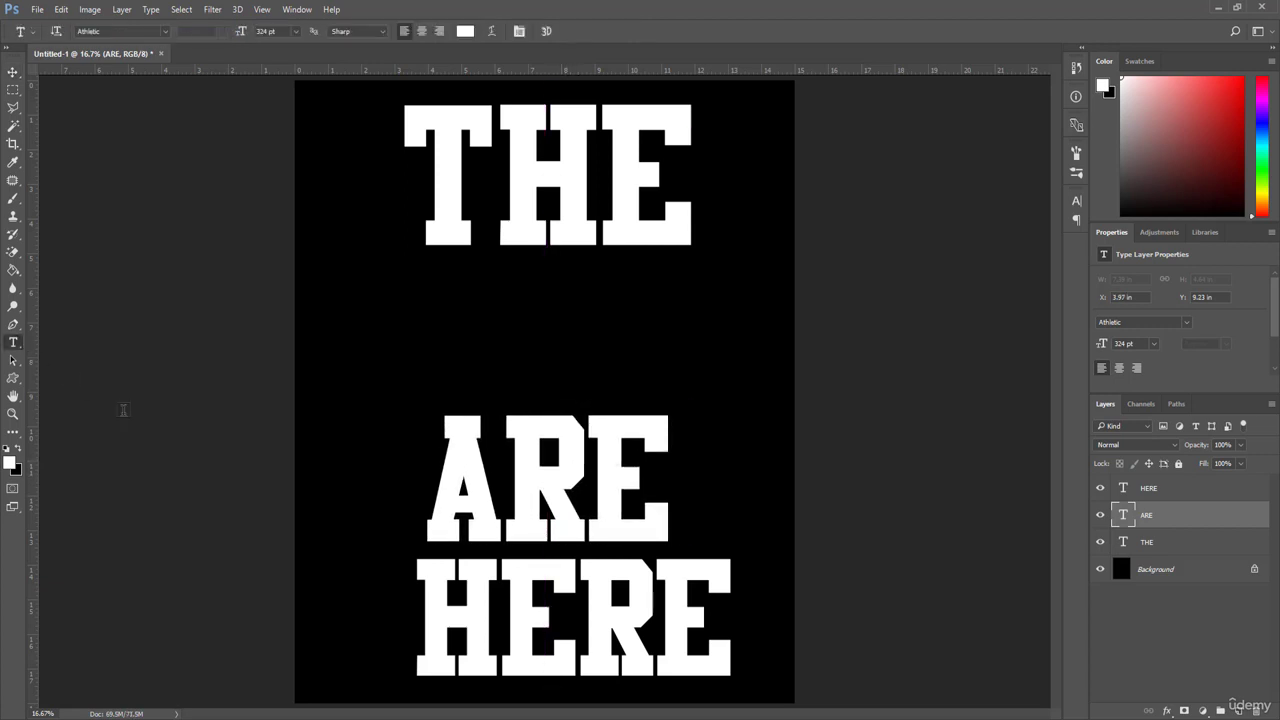
left_click(497, 610)
double_click(534, 610)
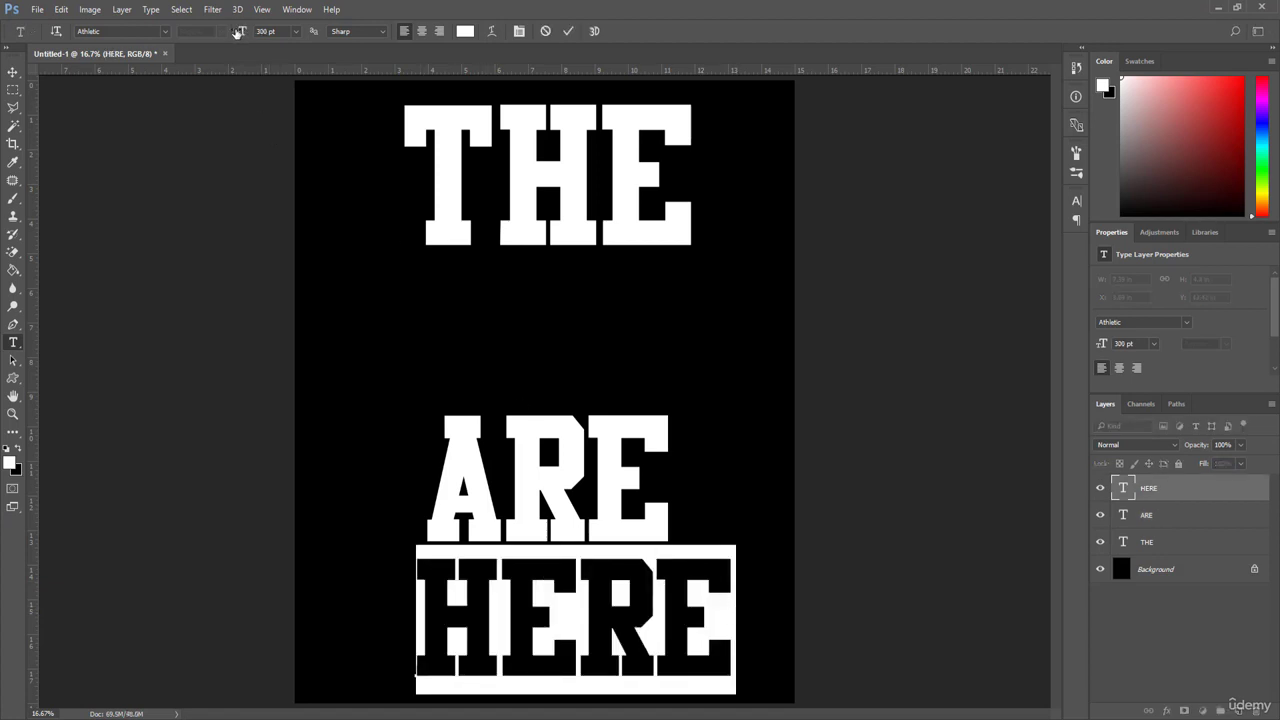
left_click_drag(237, 32, 209, 33)
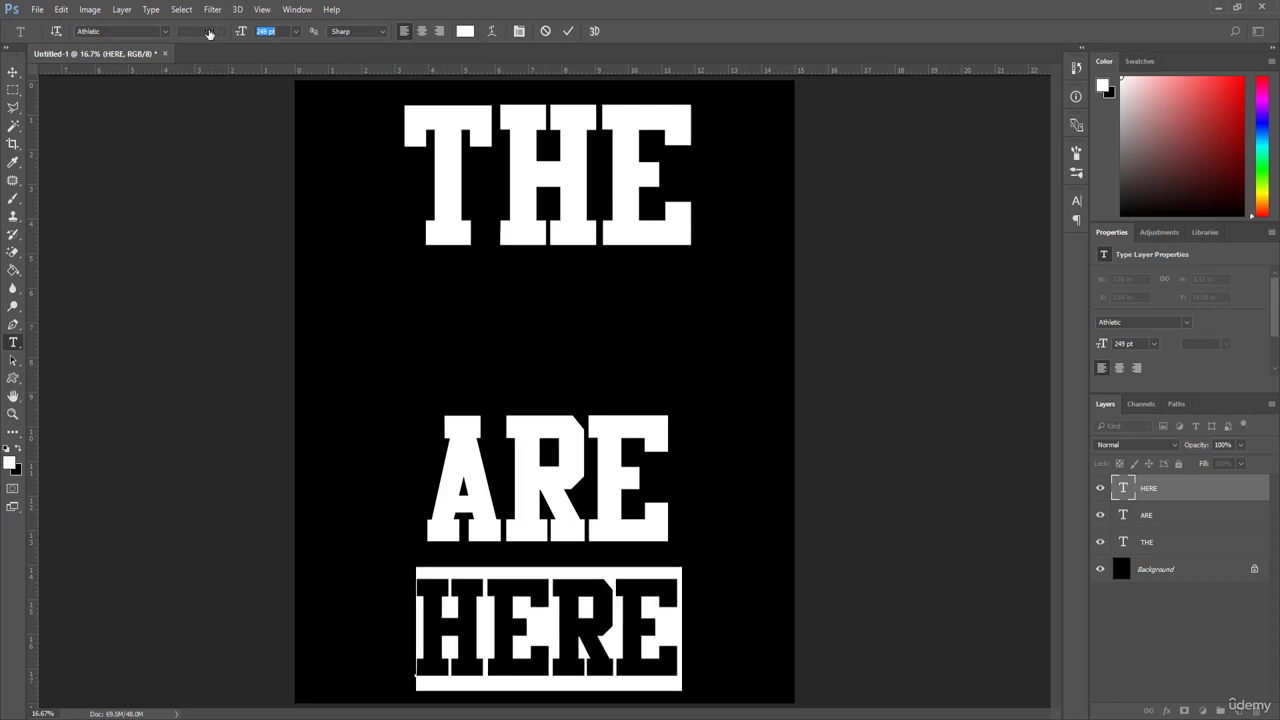
key("ctrl+Return")
key("v")
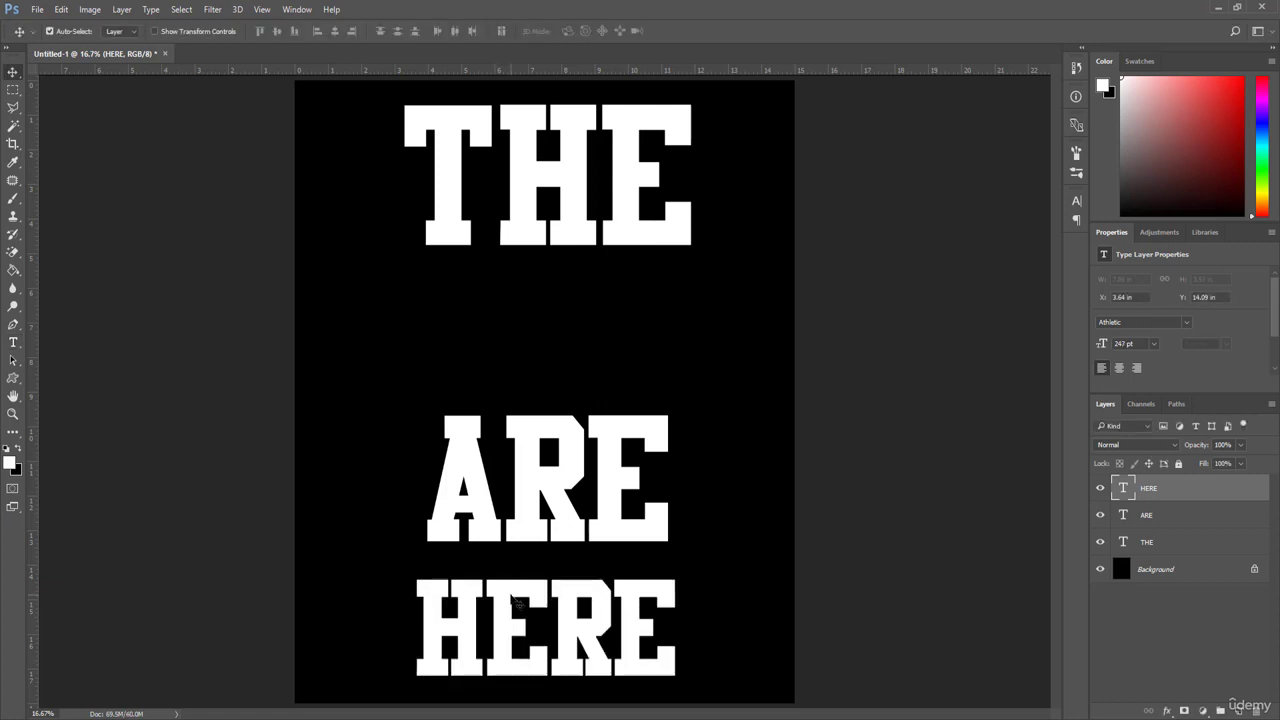
left_click_drag(514, 603, 512, 578)
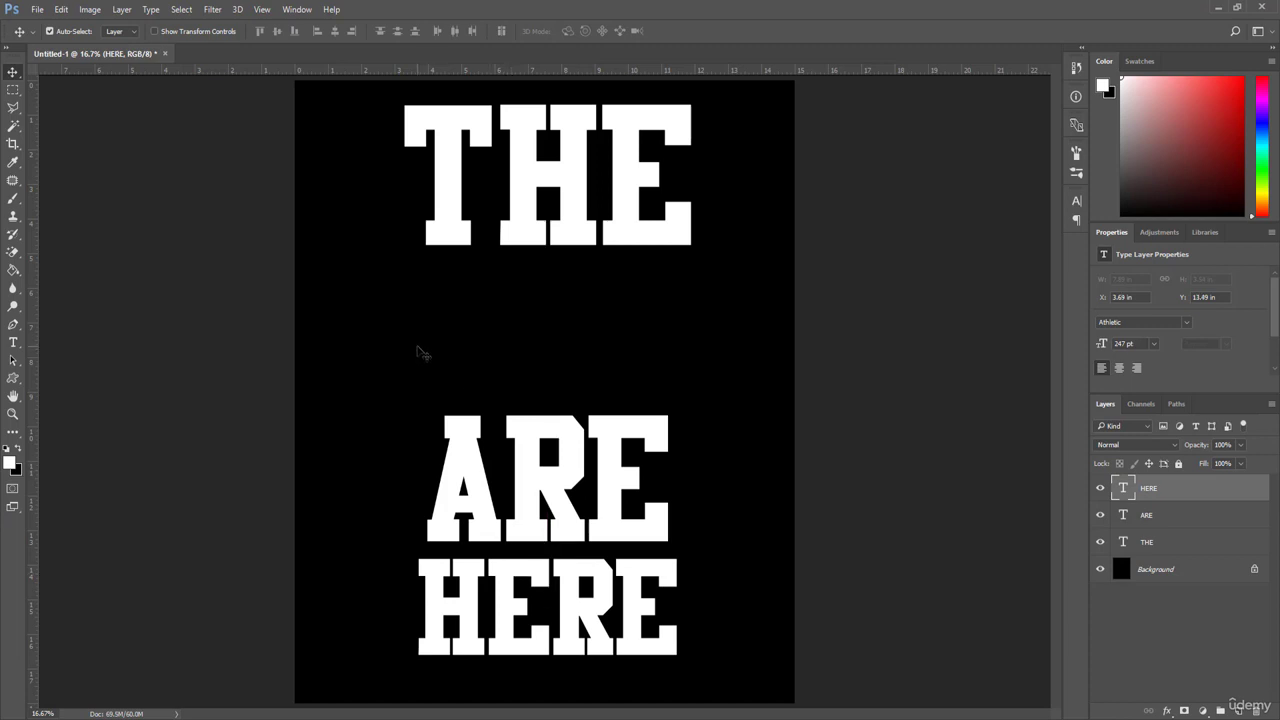
Add a new layer and make a rectangular selection about 13.5 by 4.2 in between THE and ARE
left_click(1238, 710)
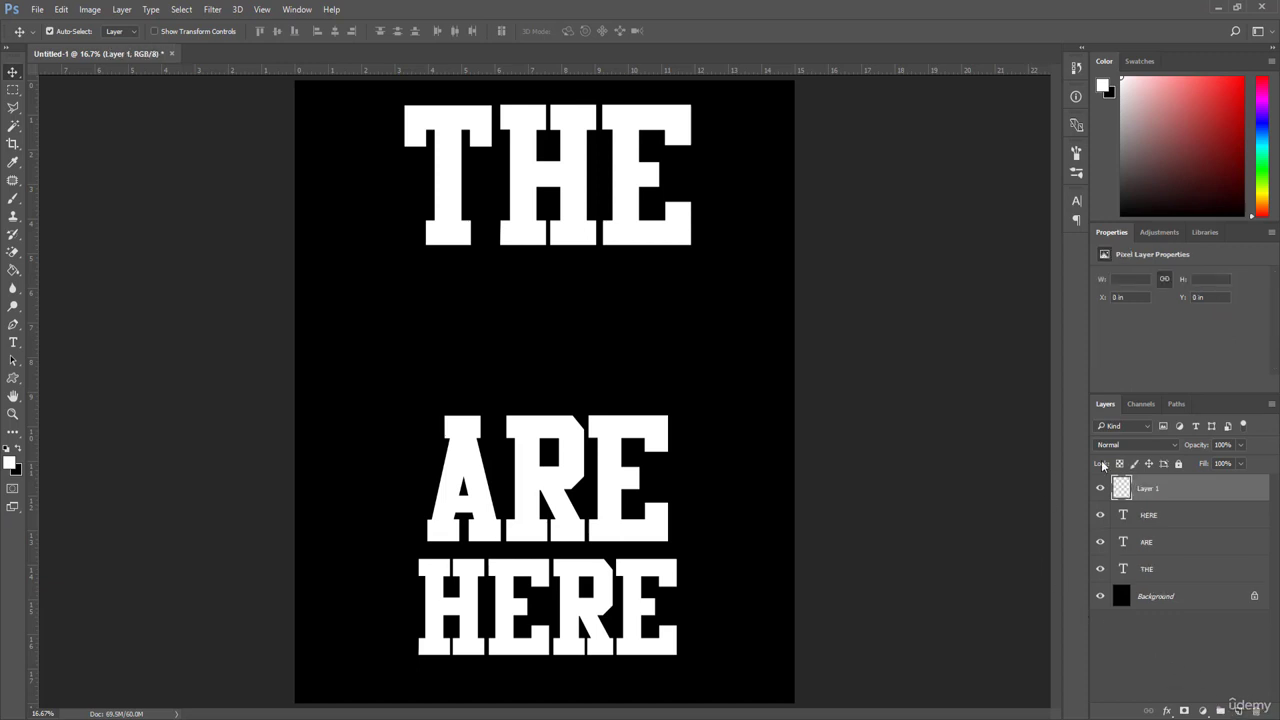
left_click(13, 89)
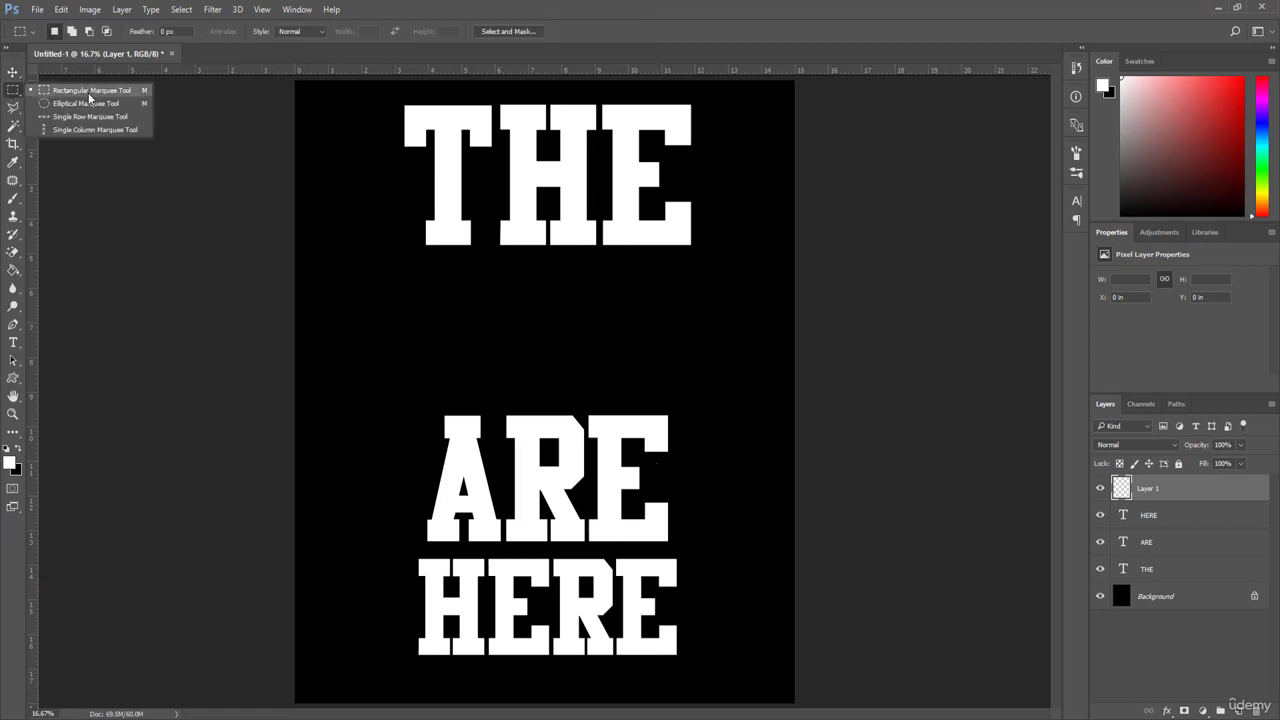
left_click(89, 97)
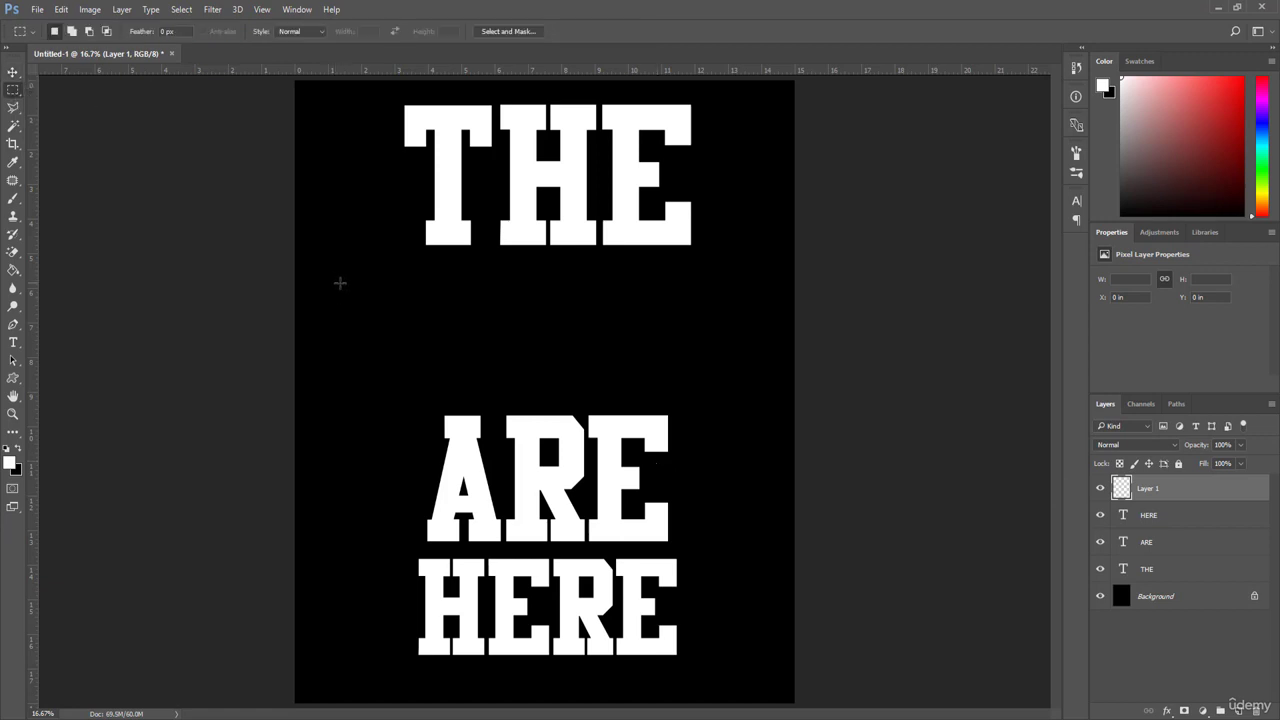
left_click_drag(337, 270, 785, 413)
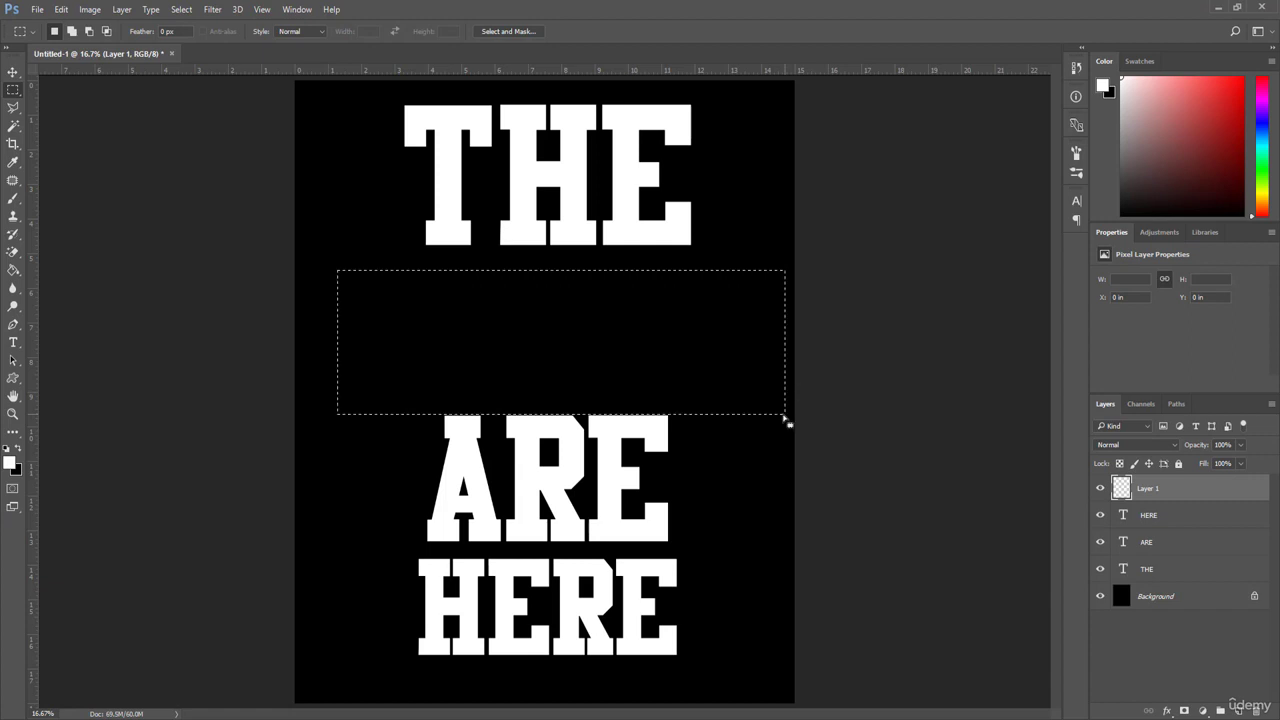
Set the foreground color to bright red, about #df0606, and fill the rectangular selection with the Paint Bucket
left_click(13, 270)
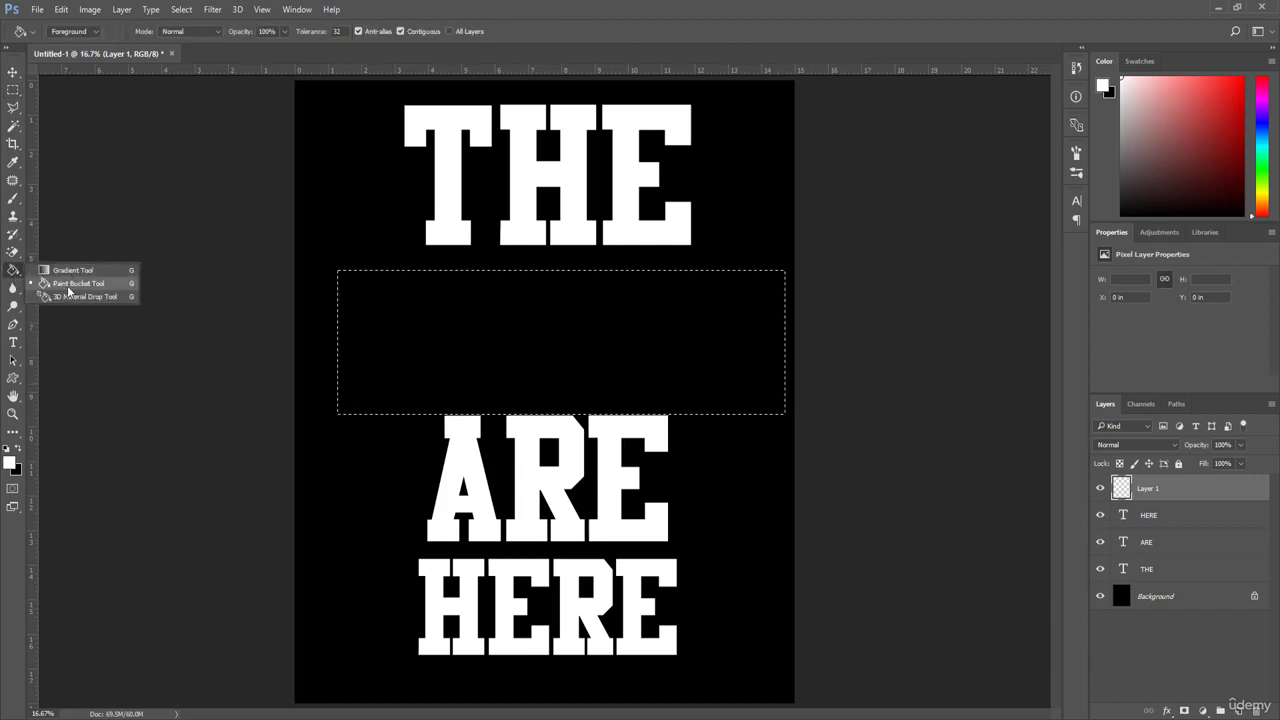
left_click(70, 284)
left_click(13, 460)
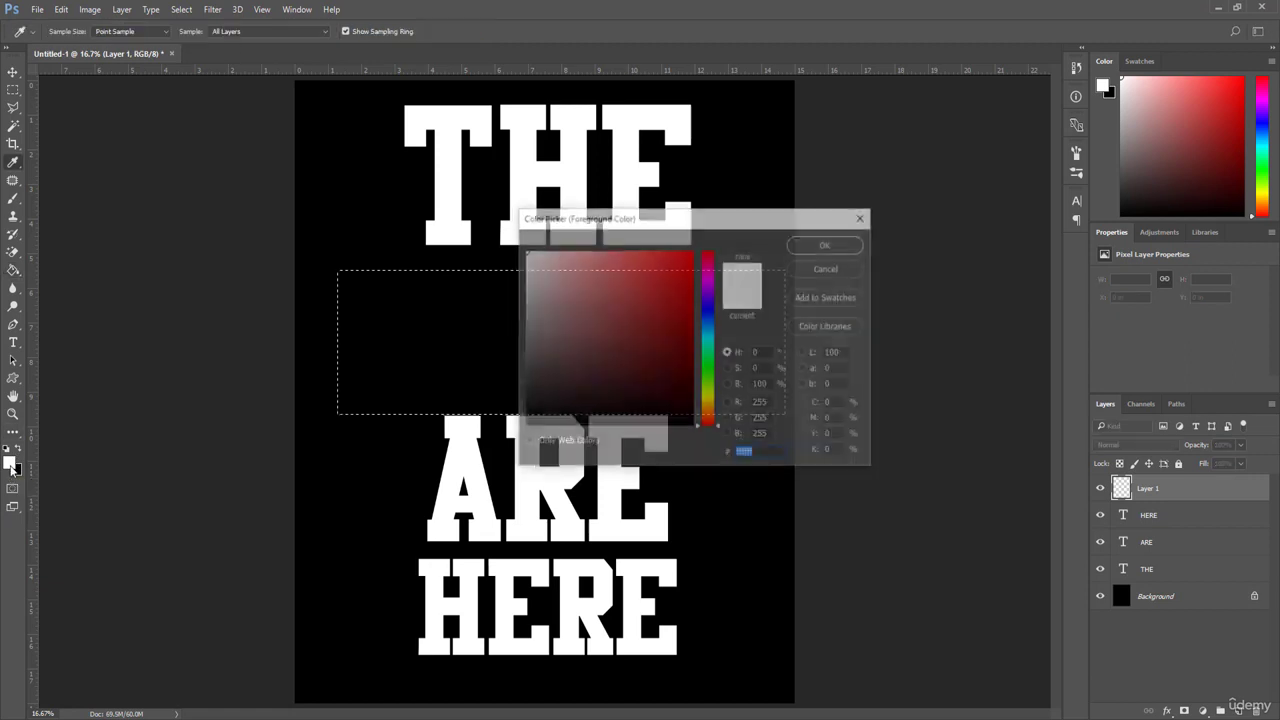
left_click(532, 263)
left_click_drag(532, 263, 688, 271)
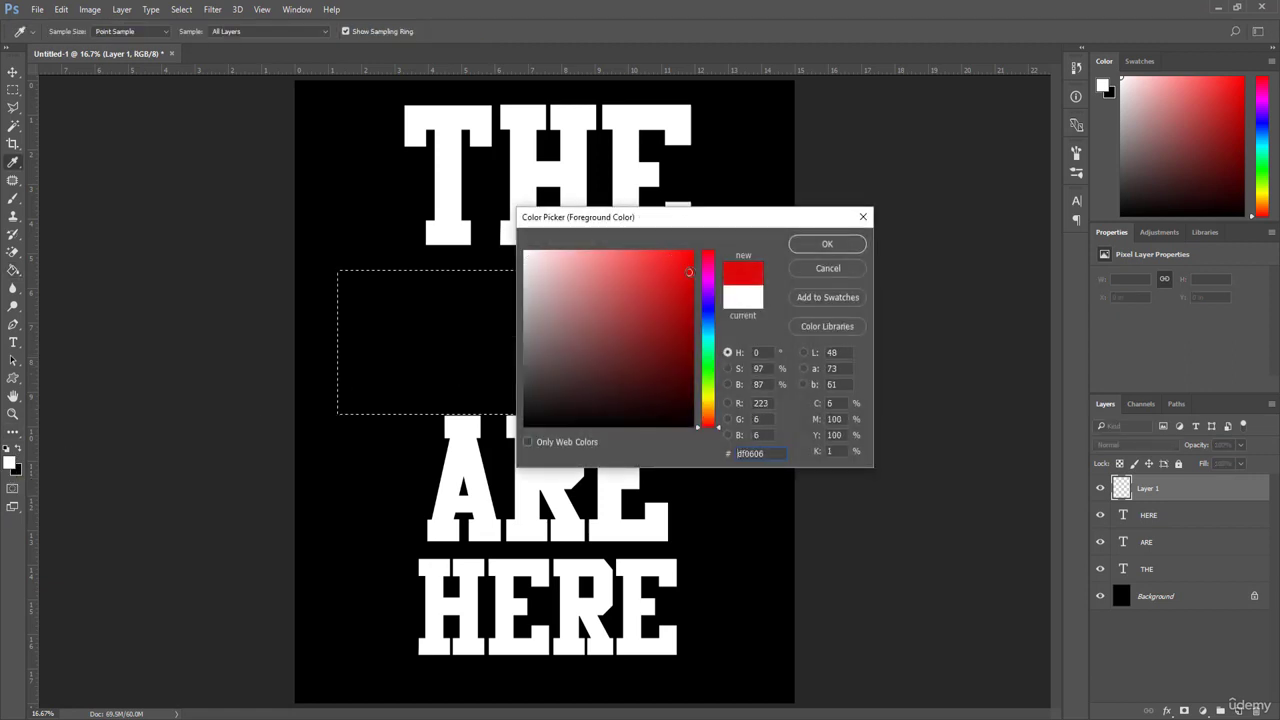
left_click(827, 245)
key("g")
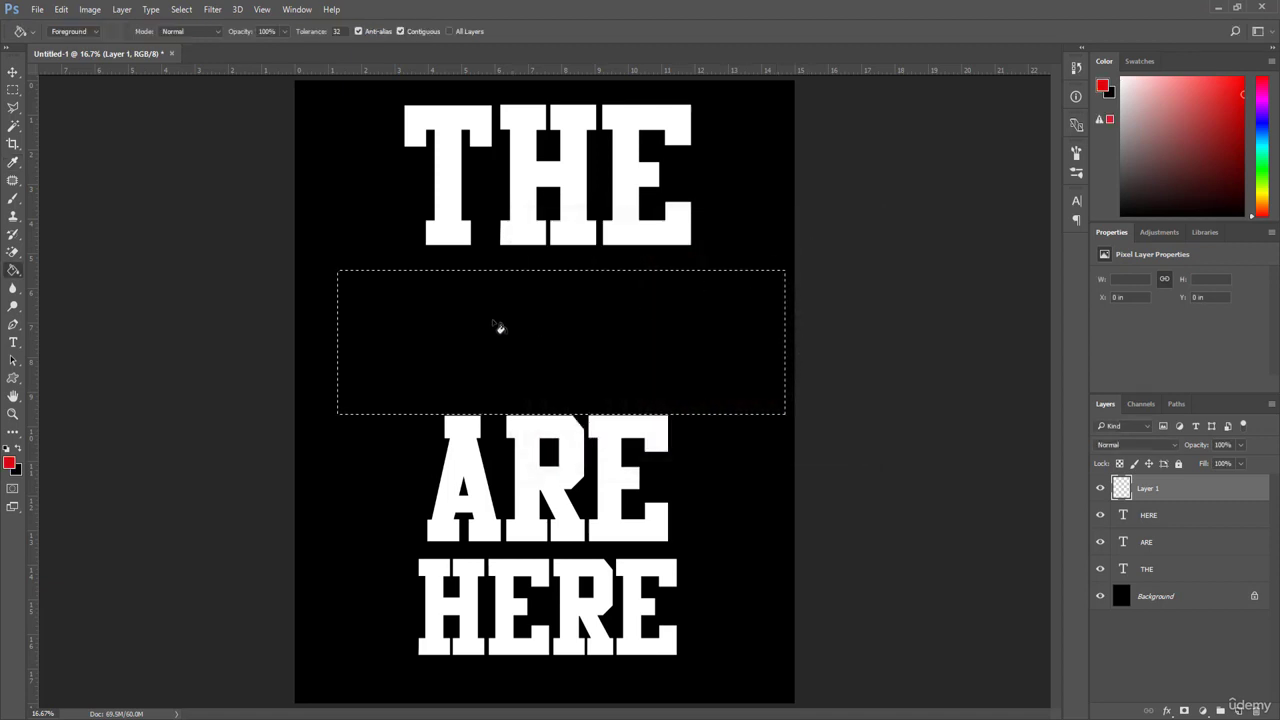
left_click(442, 313)
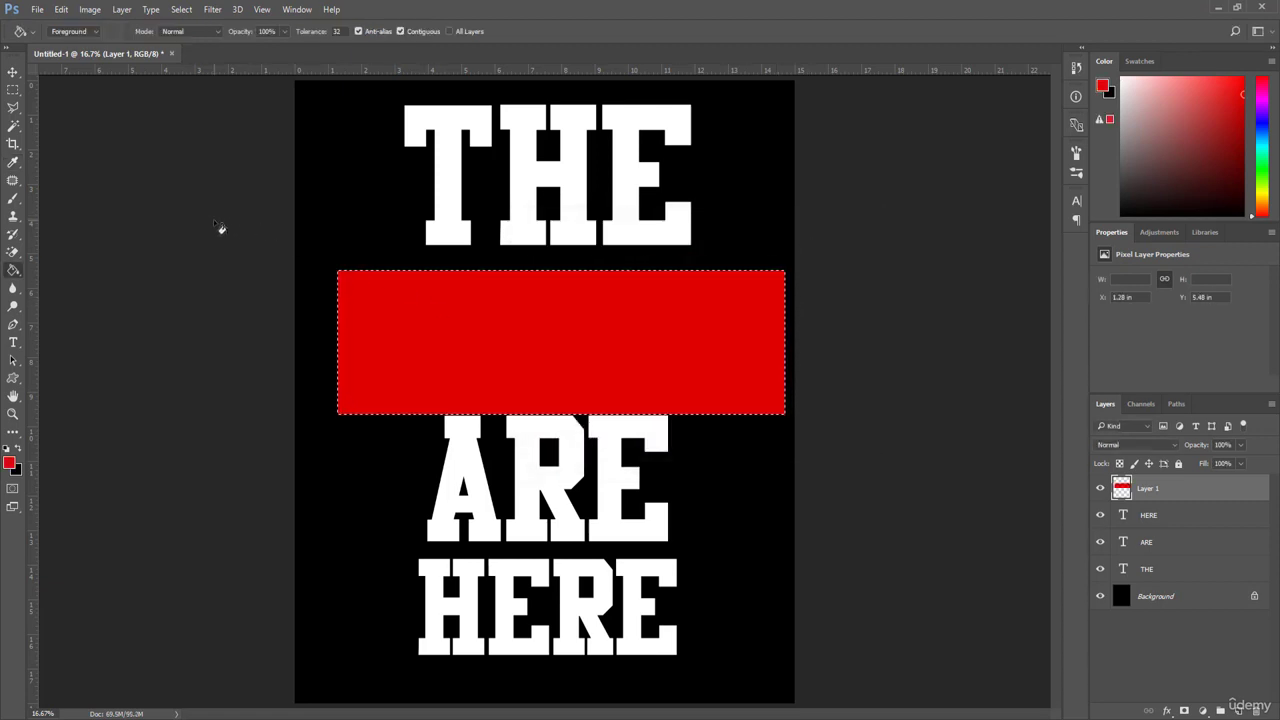
Deselect the rectangle and outline a V-shaped notch over the red banner's left end with the Polygonal Lasso
left_click(13, 107)
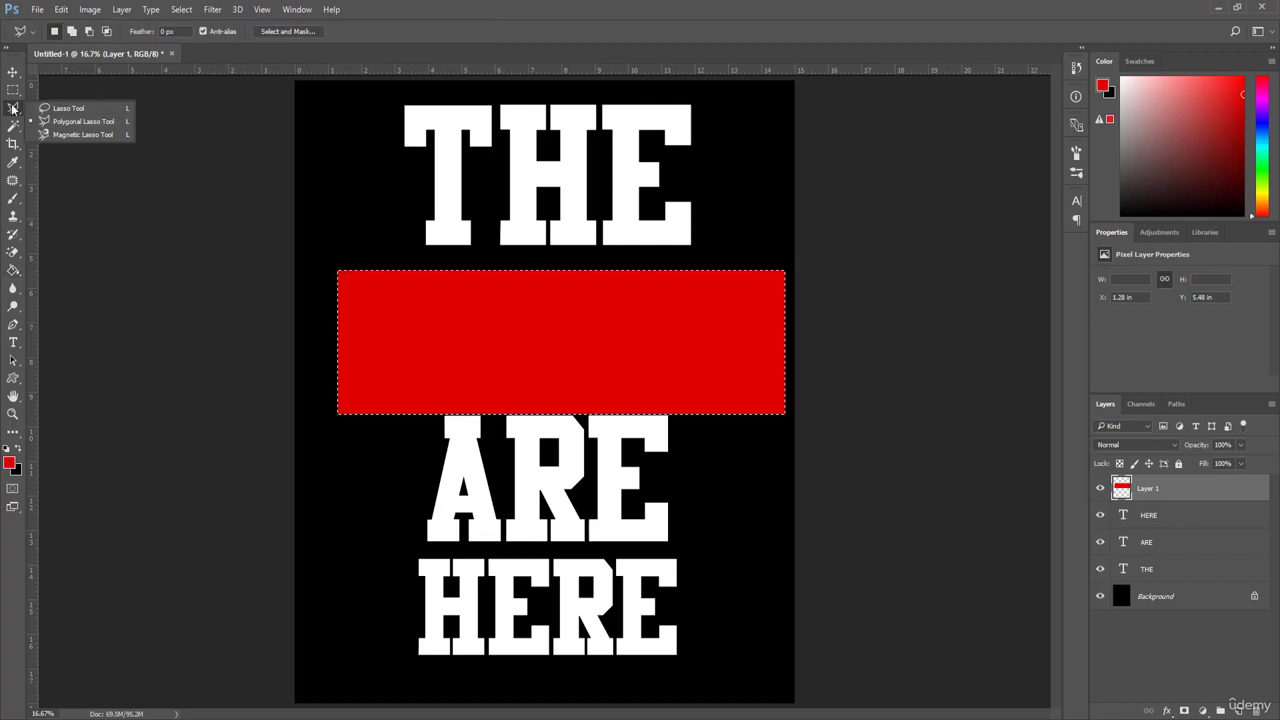
left_click(90, 122)
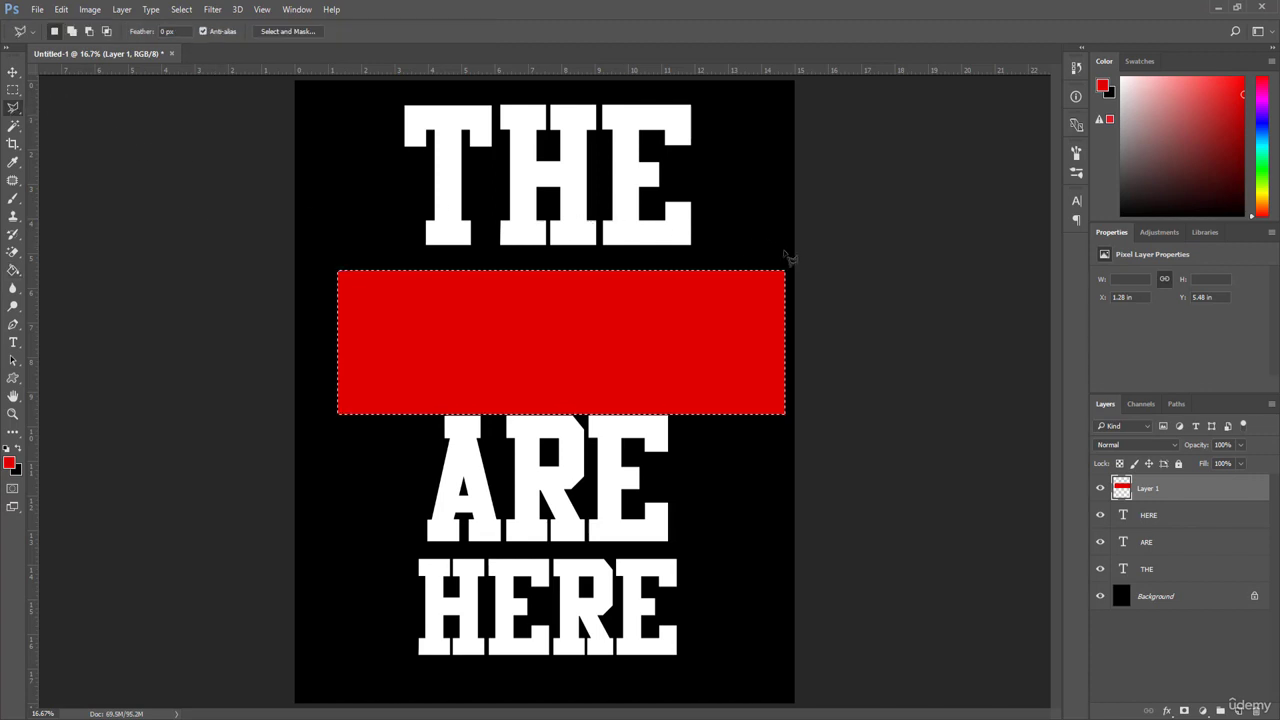
key("ctrl+d")
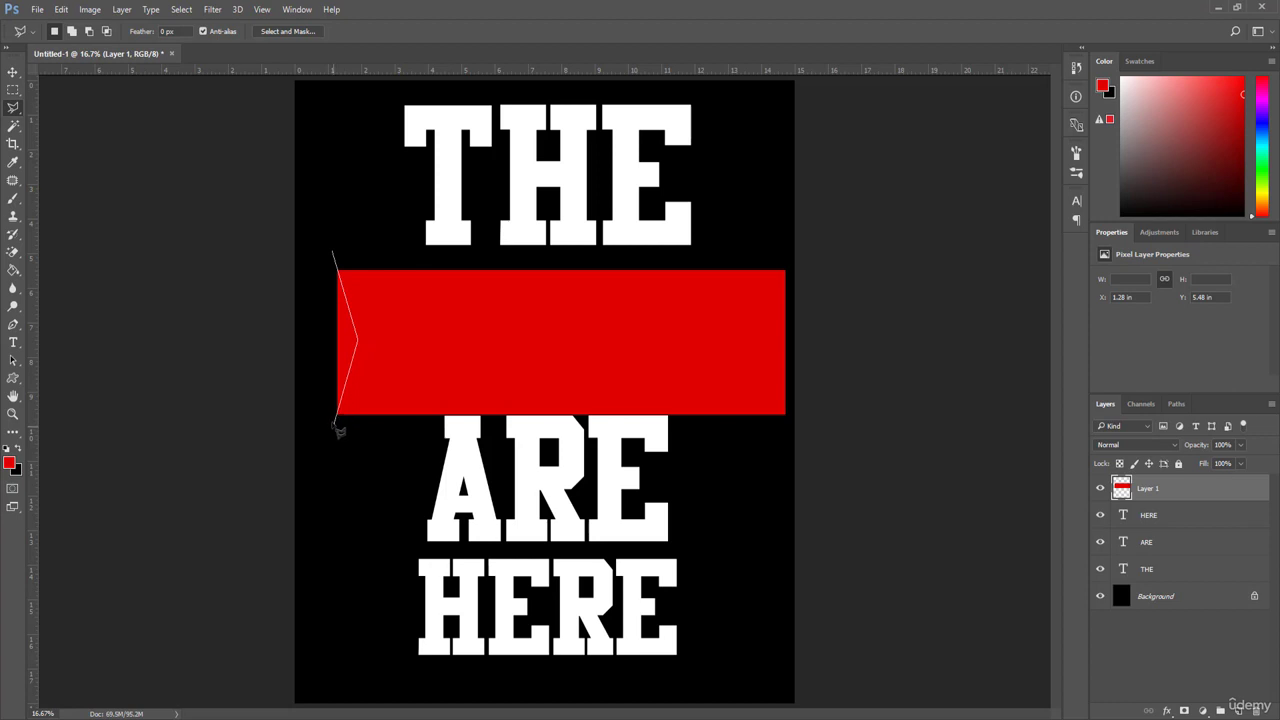
left_click(335, 257)
Erase the red inside the notch selection with the Magic Eraser and clear the selection
left_click(12, 256)
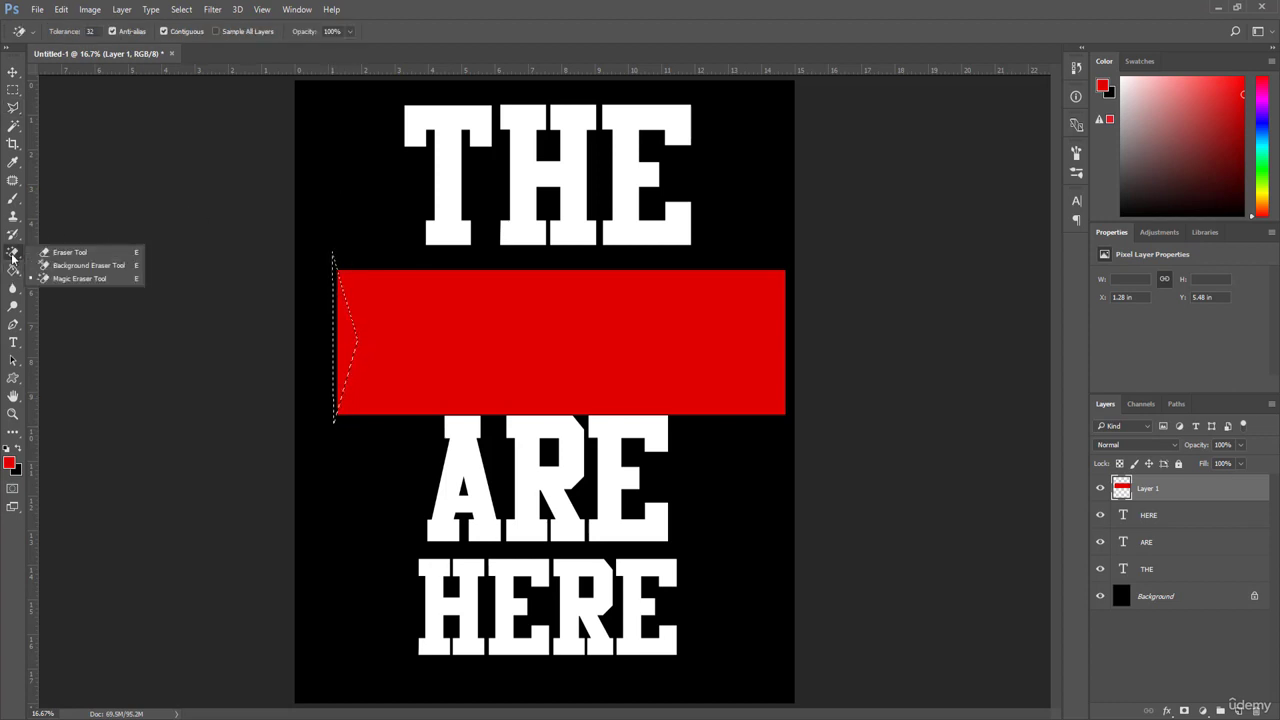
left_click(73, 279)
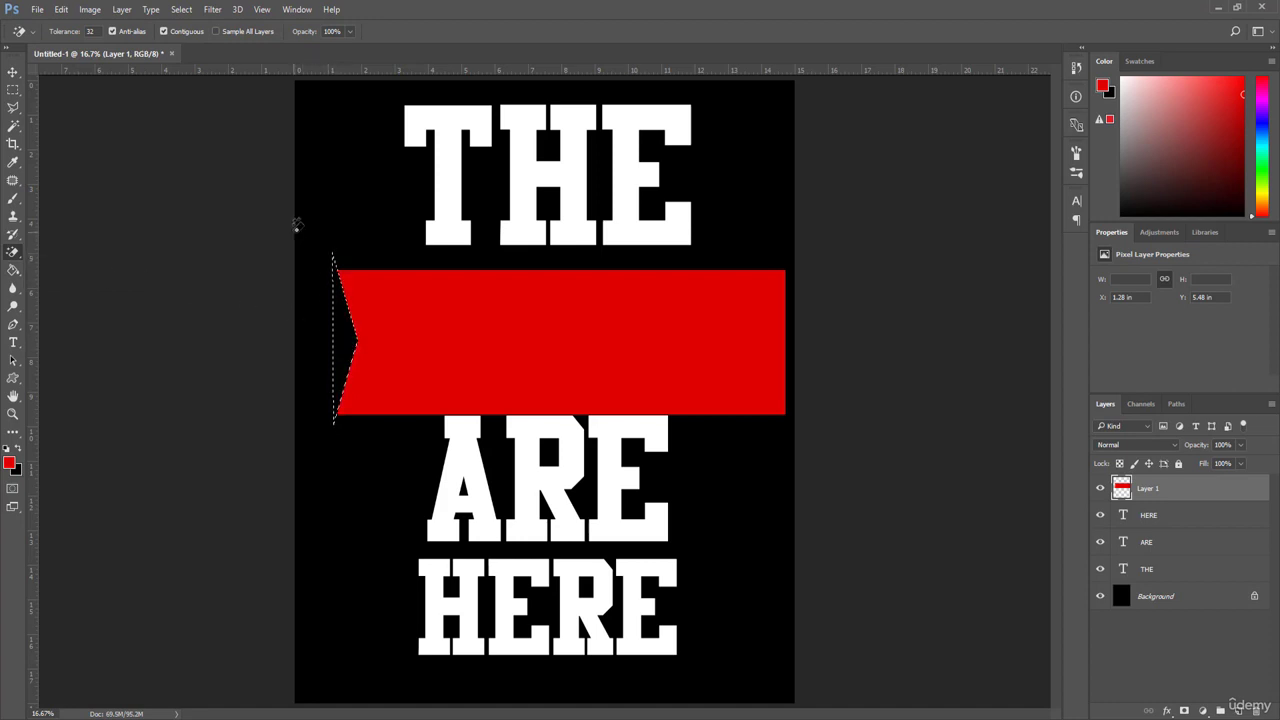
left_click(13, 72)
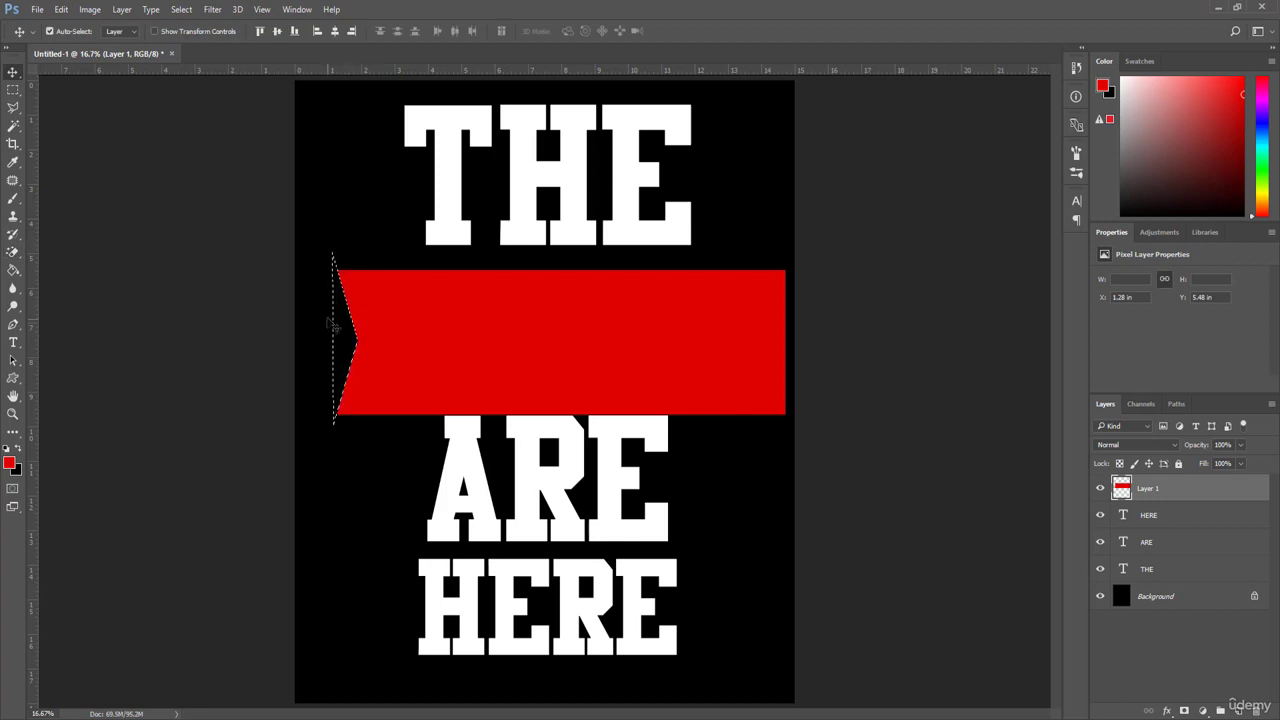
key("ctrl+d")
Transform the banner: rotate it about -5.7°, scale it to about 103.4% width and 103.8% height, and center it between THE and ARE
key("ctrl")
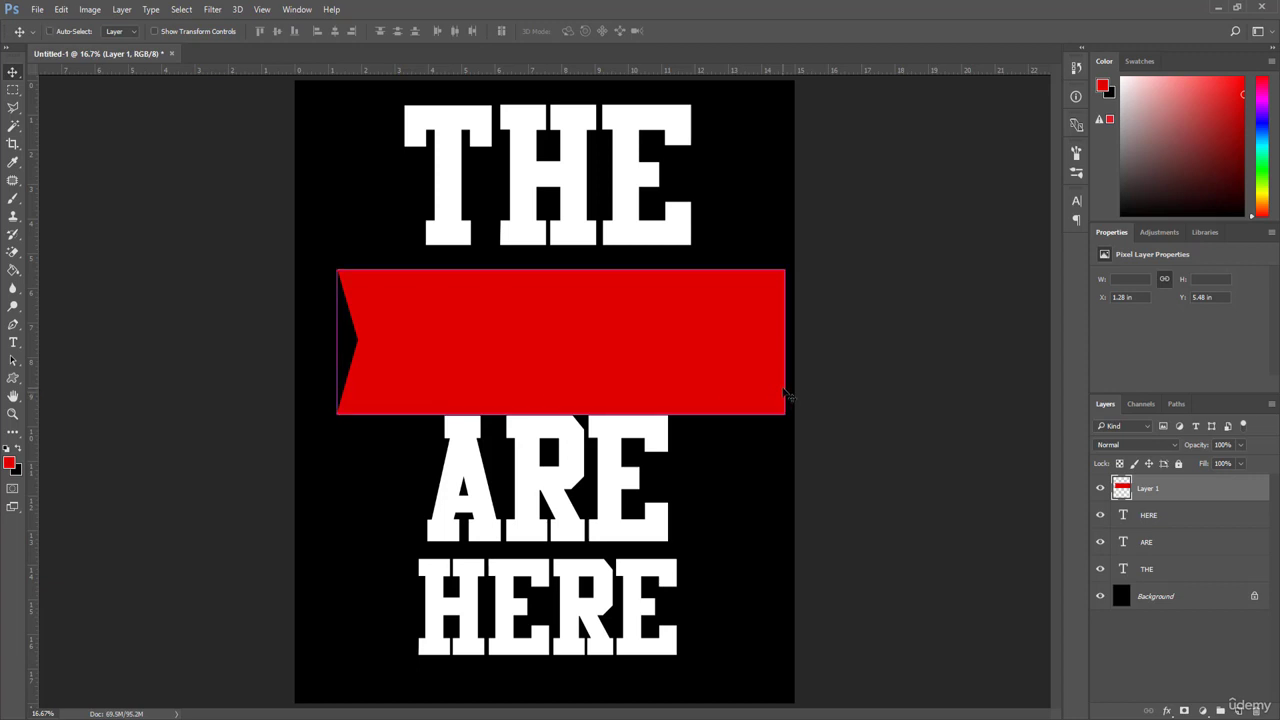
key("ctrl+t")
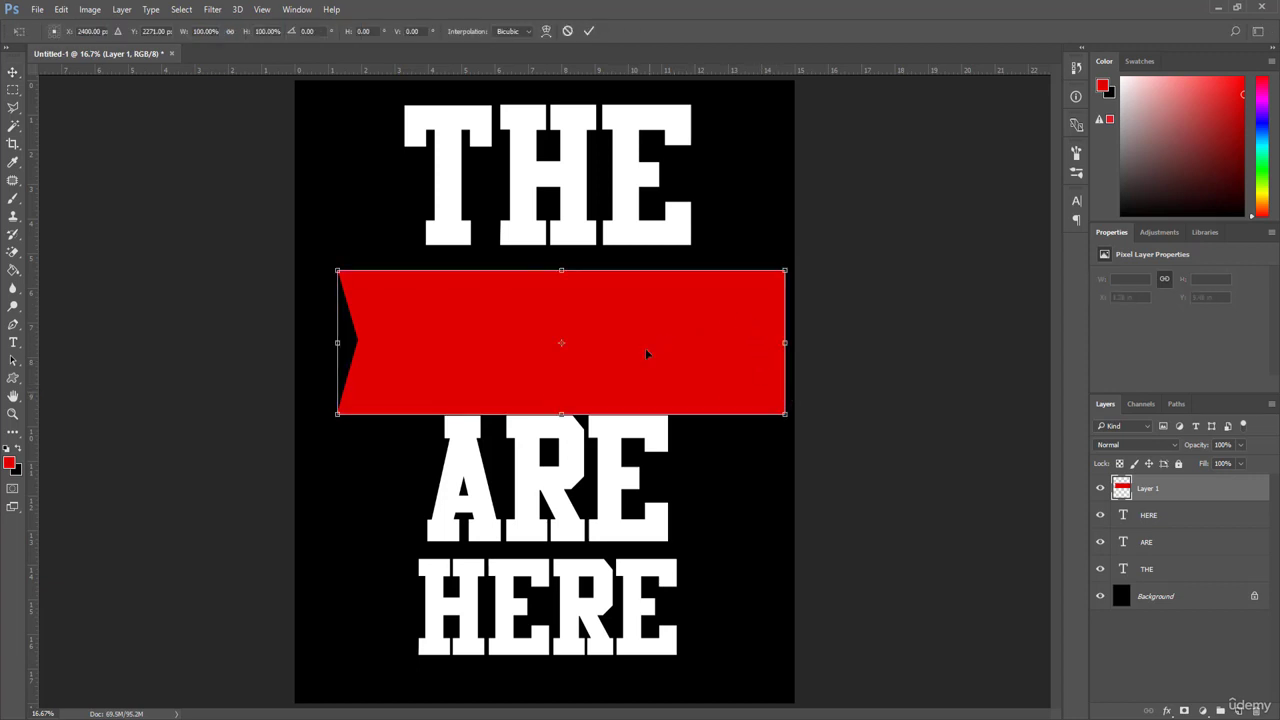
left_click_drag(646, 352, 629, 341)
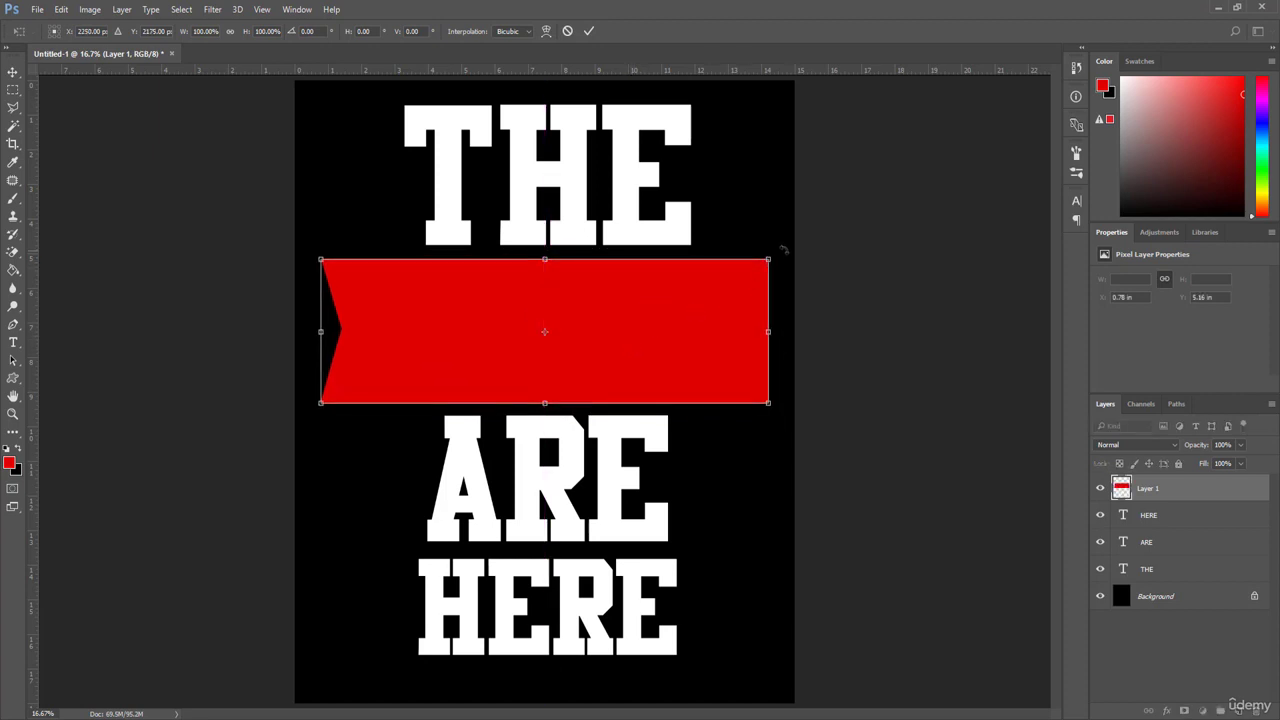
left_click_drag(784, 250, 778, 223)
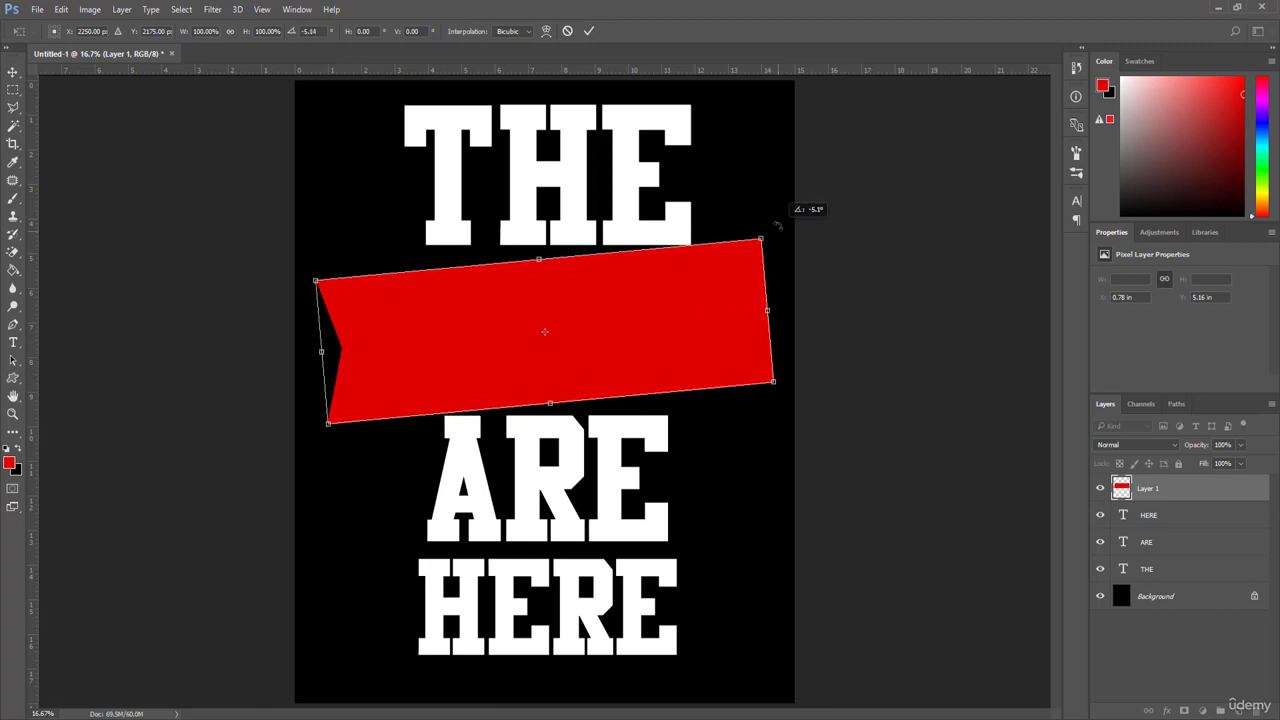
left_click_drag(538, 259, 537, 253)
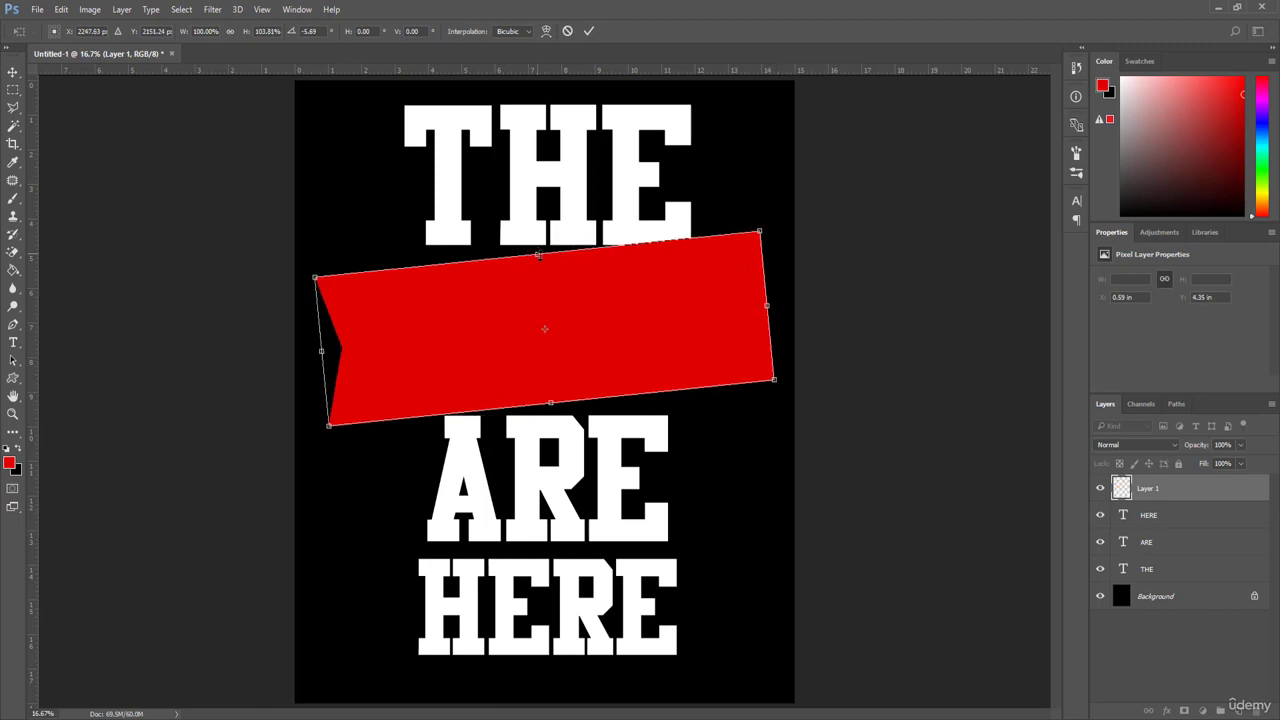
left_click_drag(766, 305, 782, 306)
left_click_drag(703, 301, 698, 303)
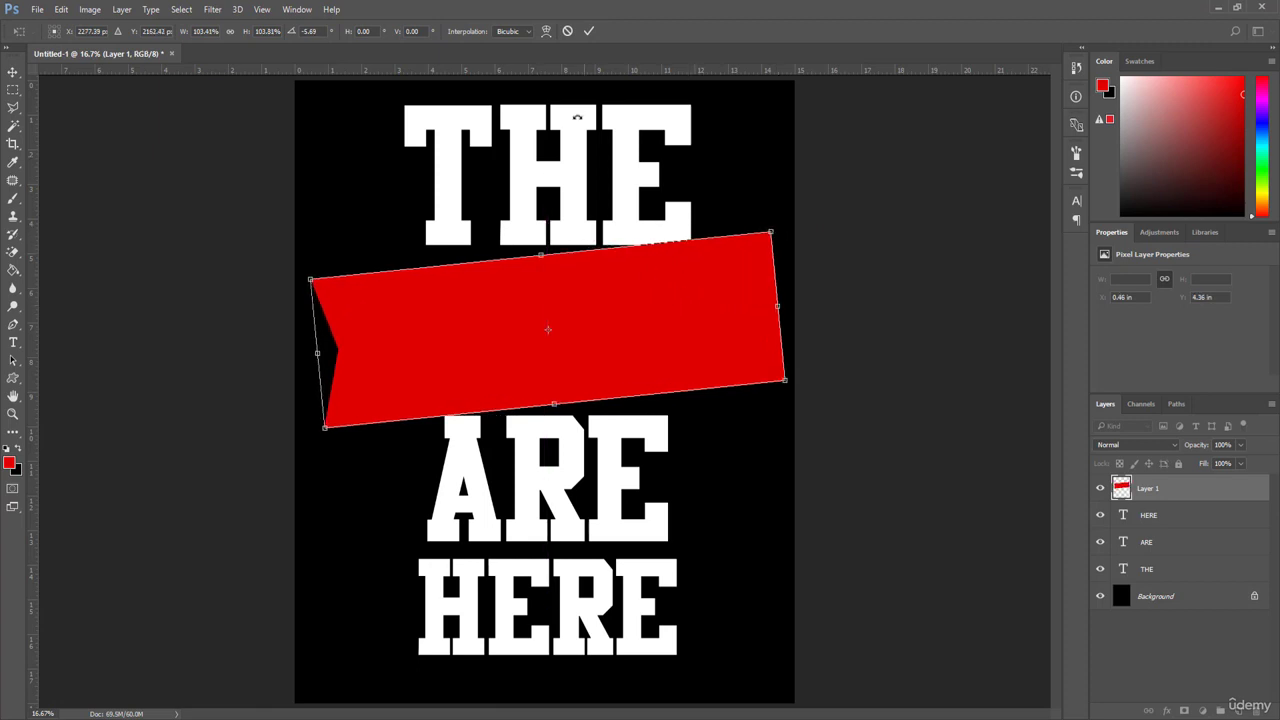
left_click(588, 32)
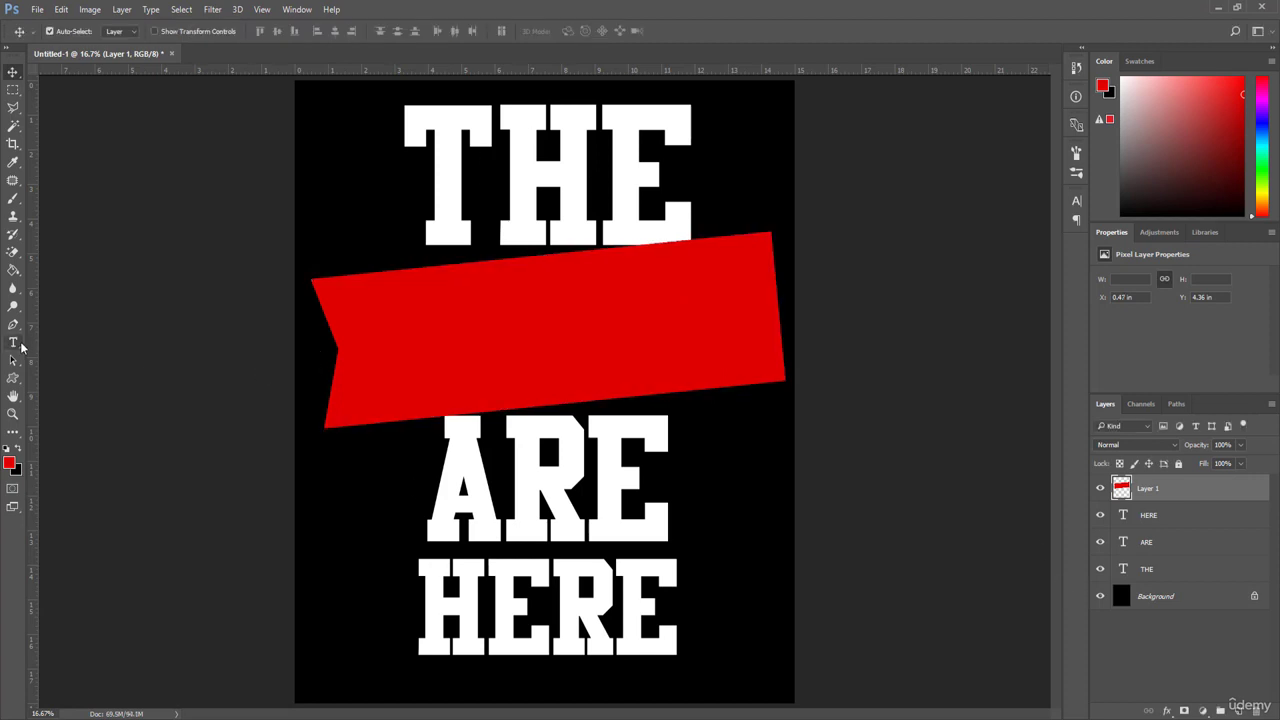
Add the text CHAMPS over the red banner in the Athletic font at 247 pt
left_click(14, 343)
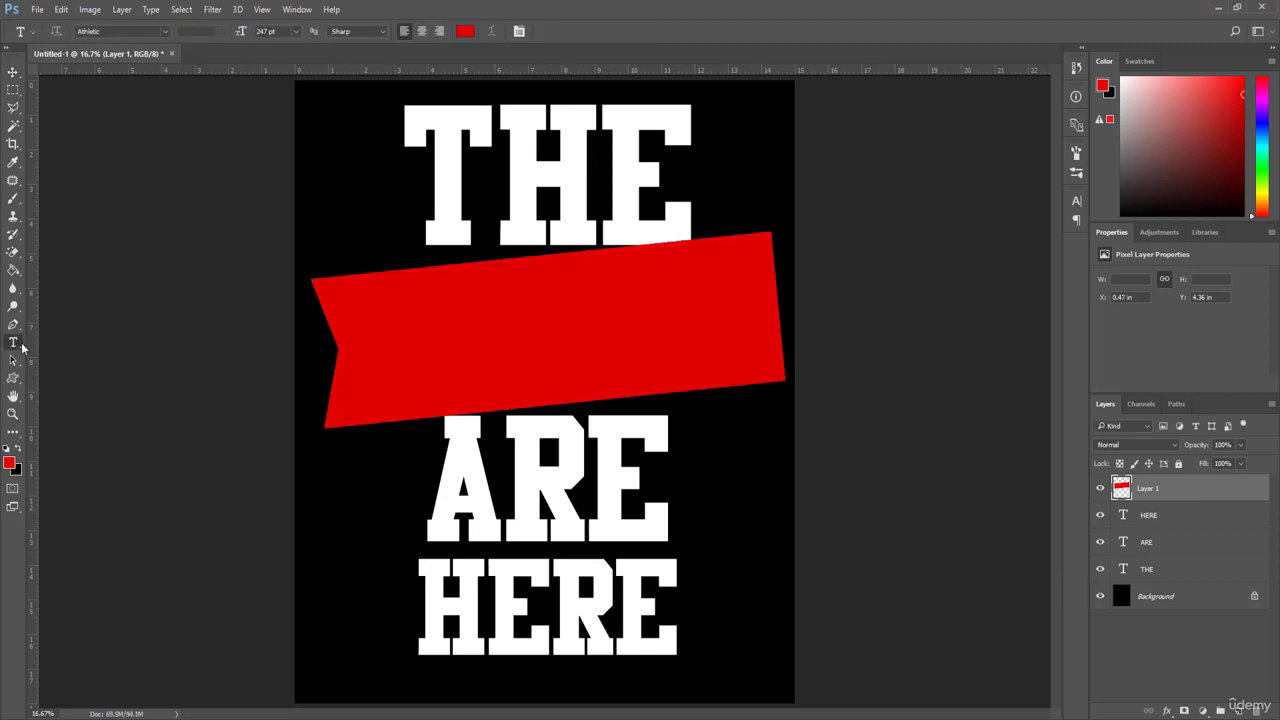
left_click(383, 347)
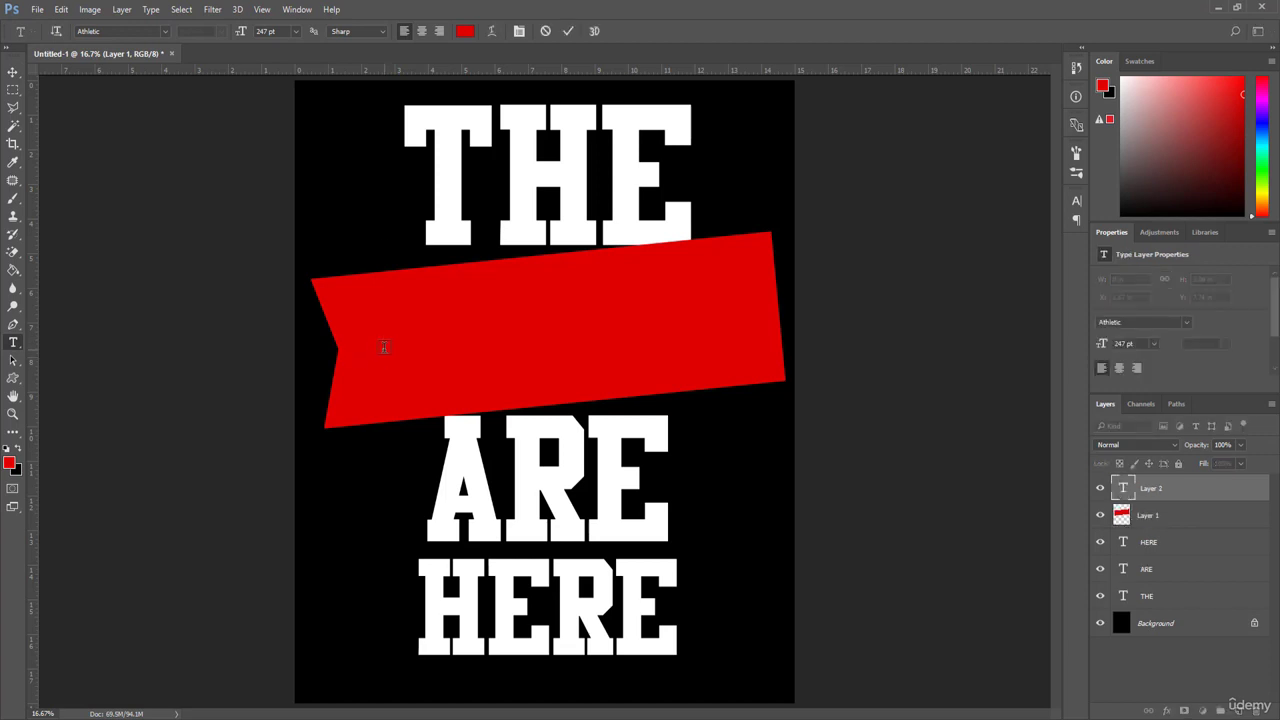
type("SAINTS")
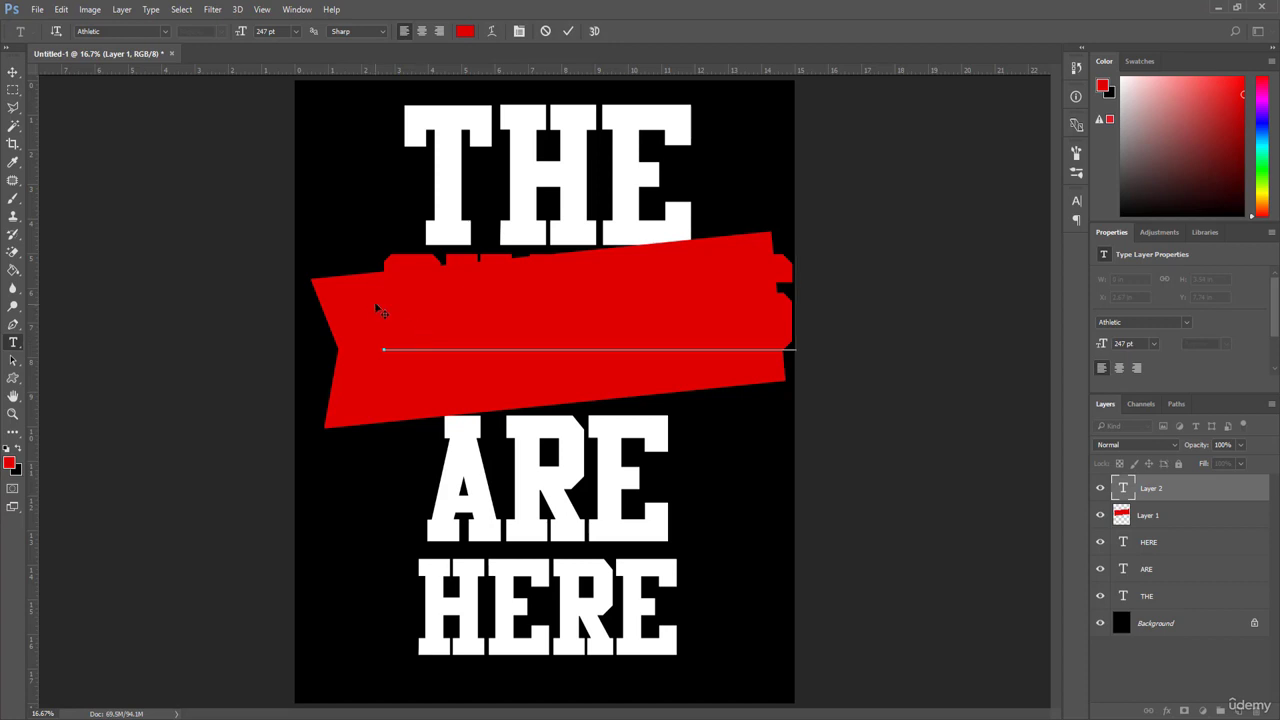
Recolor the whole word CHAMPS to white (ffffff) and commit the text
left_click_drag(383, 296, 785, 311)
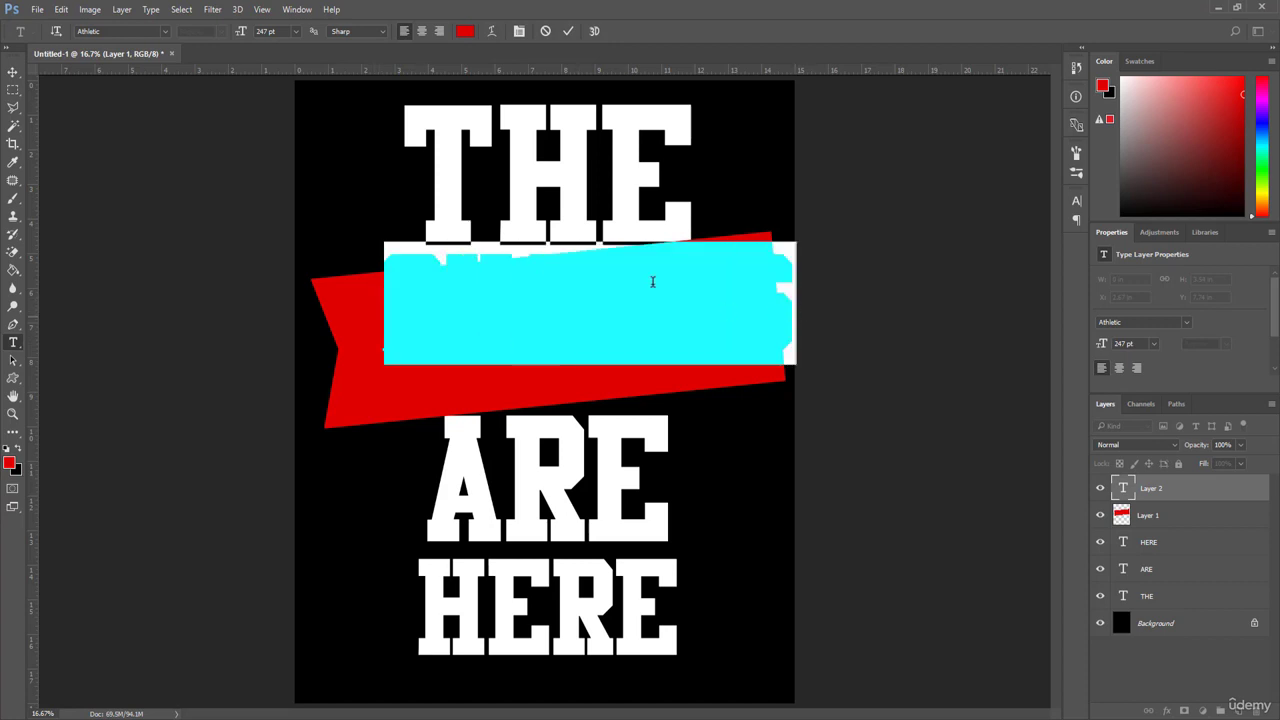
left_click(464, 31)
type("ffffff")
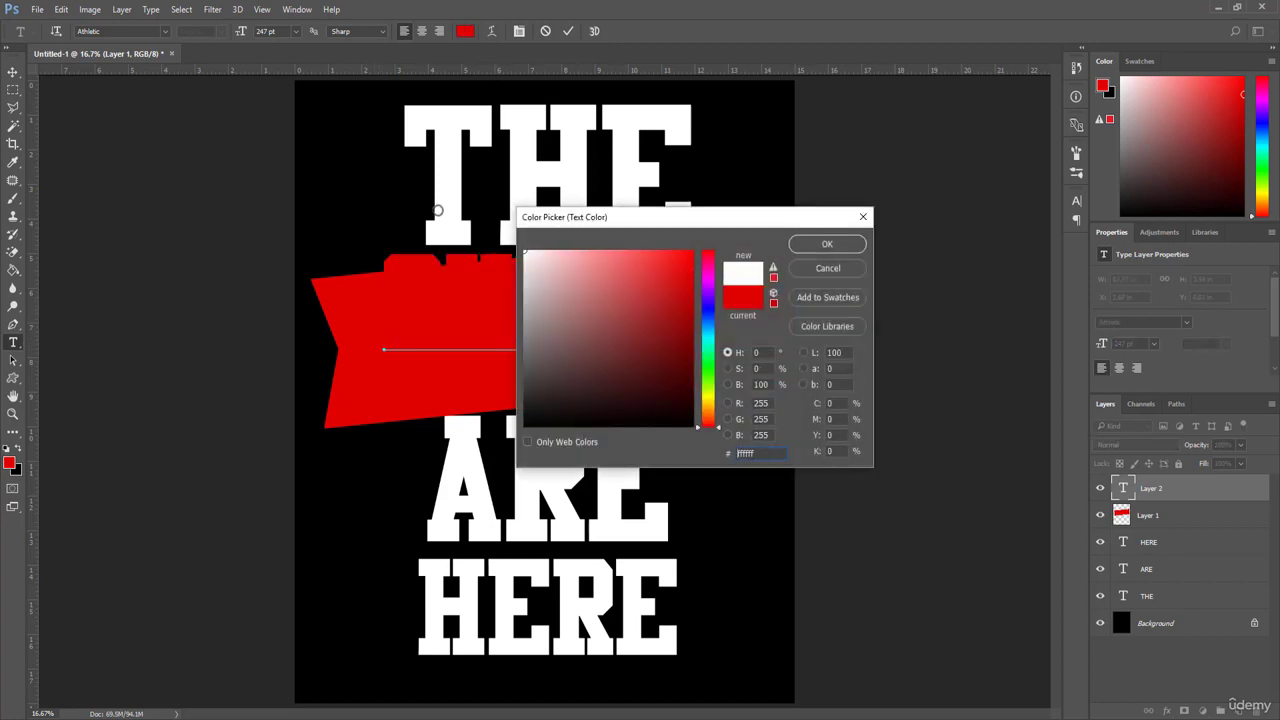
key("Return")
left_click(391, 265)
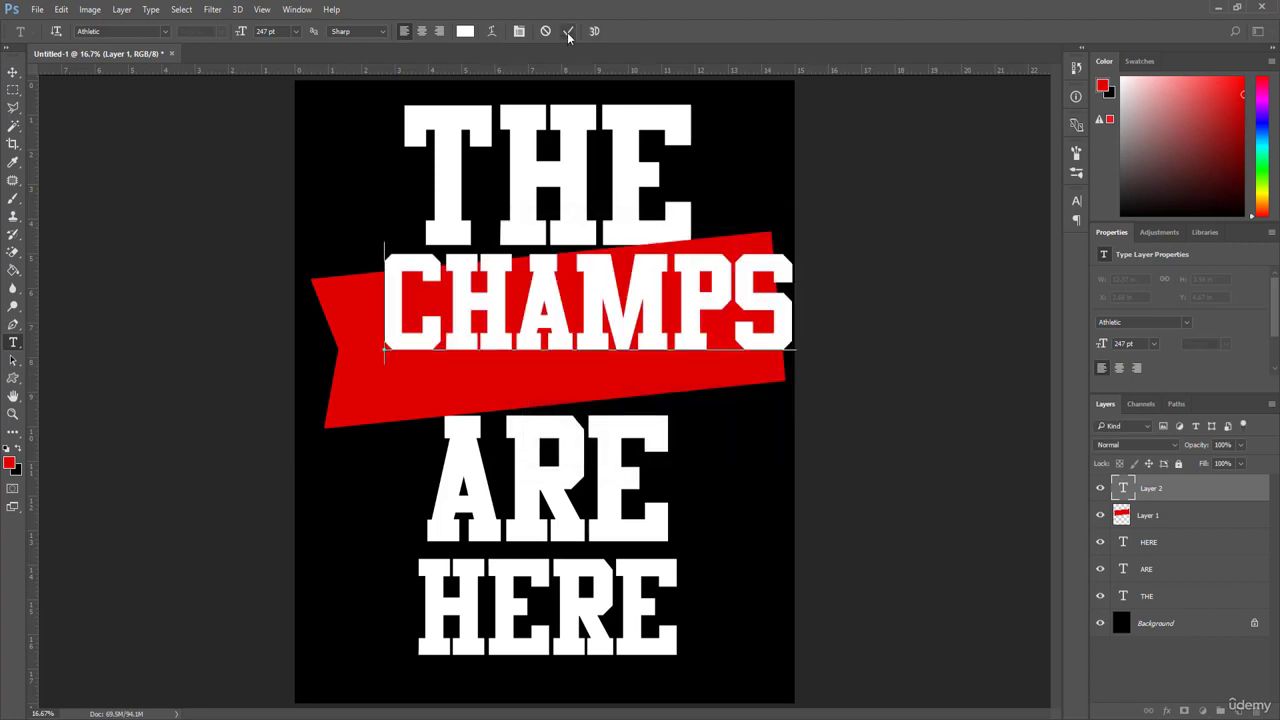
key("ctrl+Return")
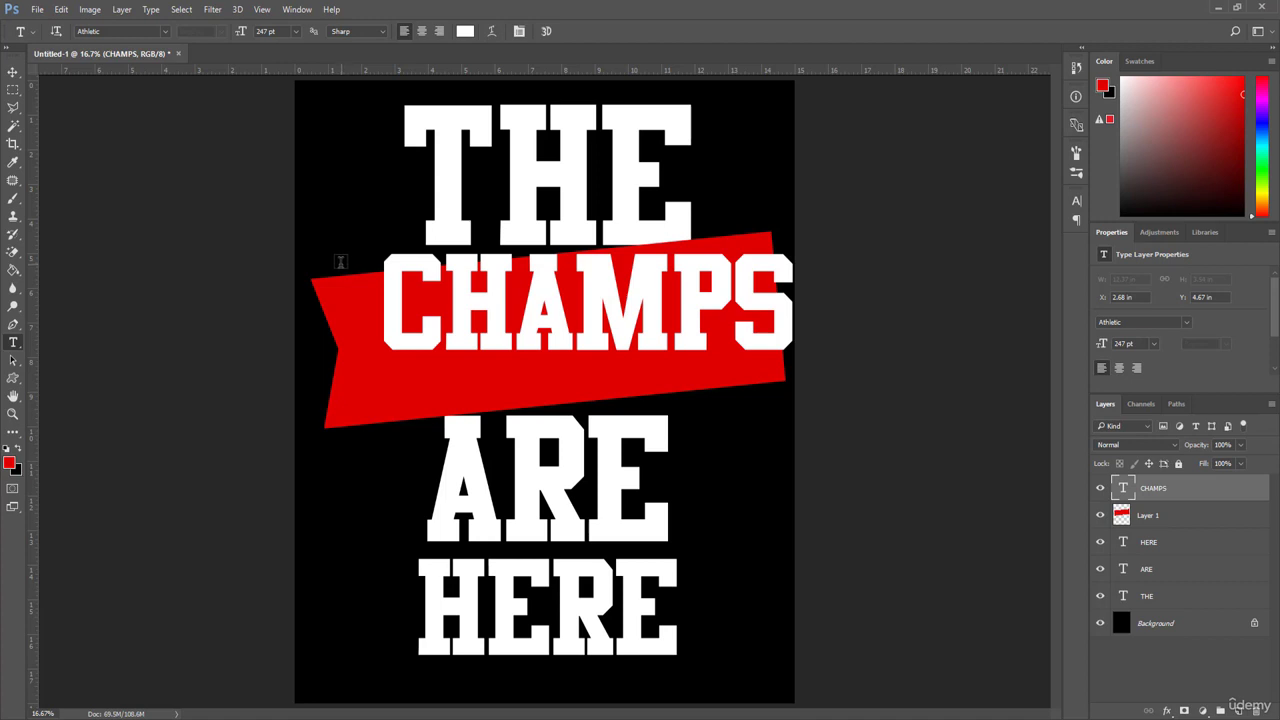
Rotate CHAMPS about -5.8° to match the banner's tilt and move it to the banner's center
key("ctrl+t")
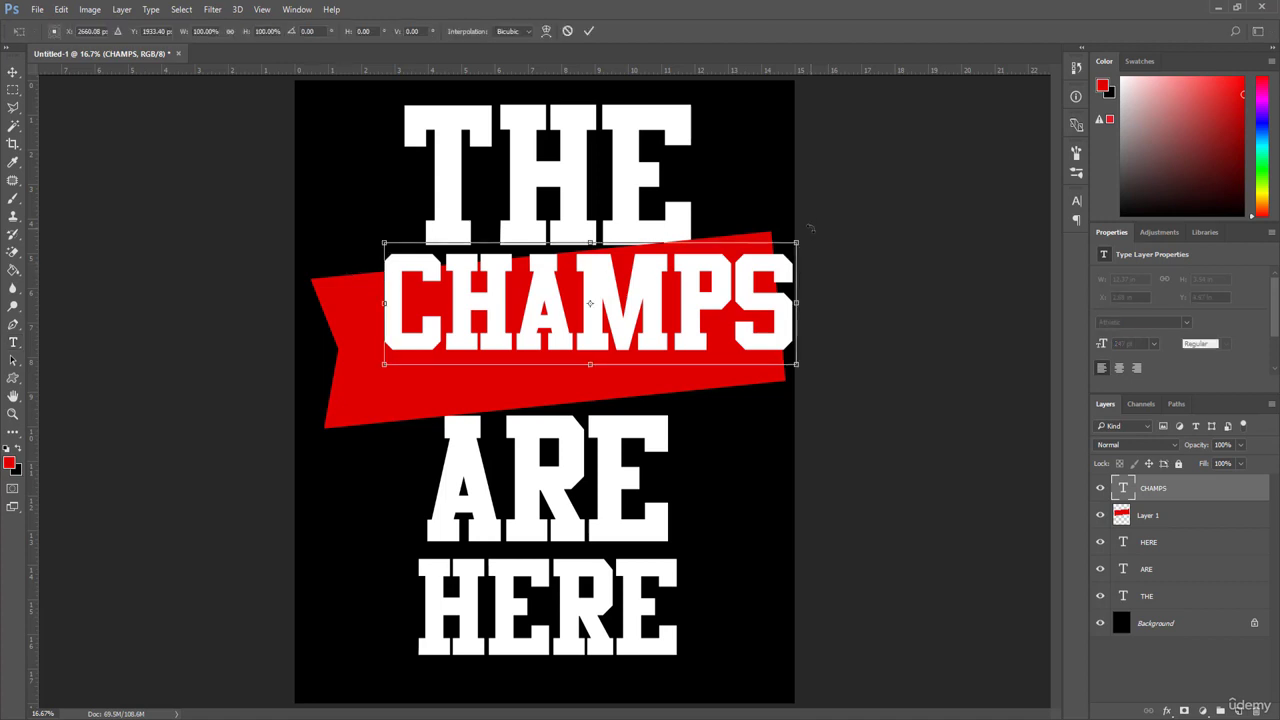
left_click_drag(811, 228, 803, 208)
left_click_drag(597, 288, 565, 314)
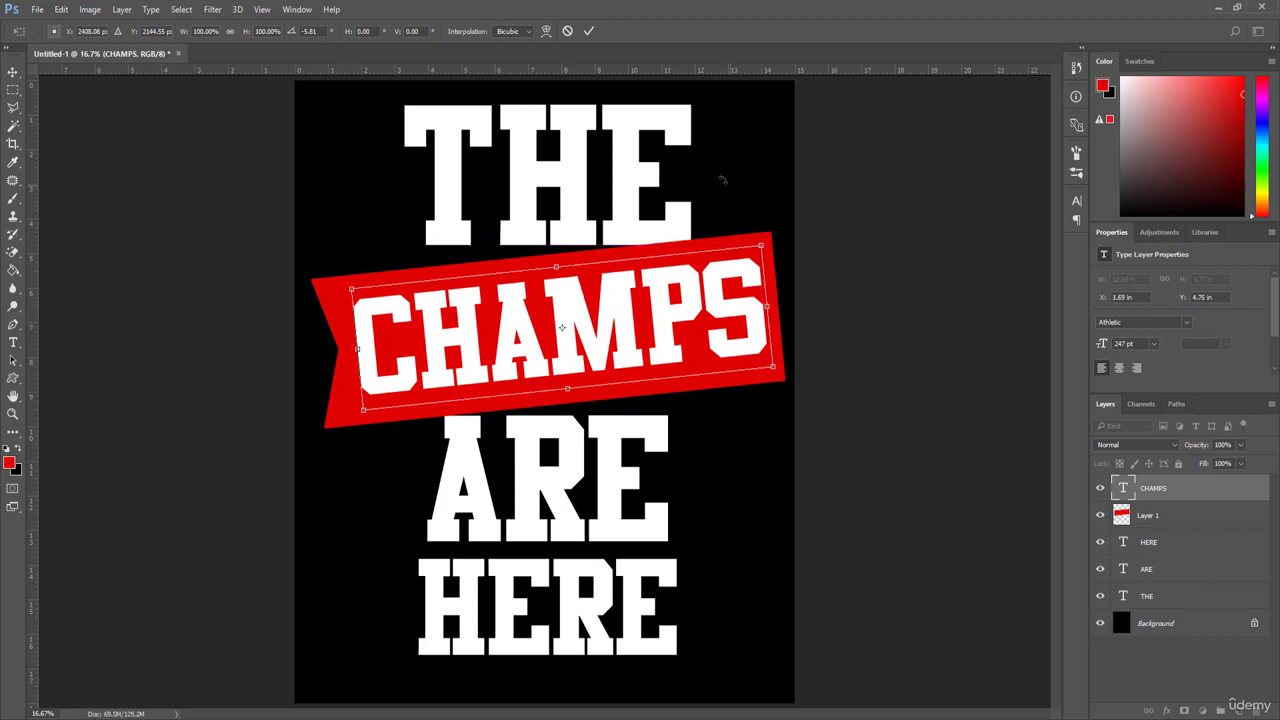
key("Return")
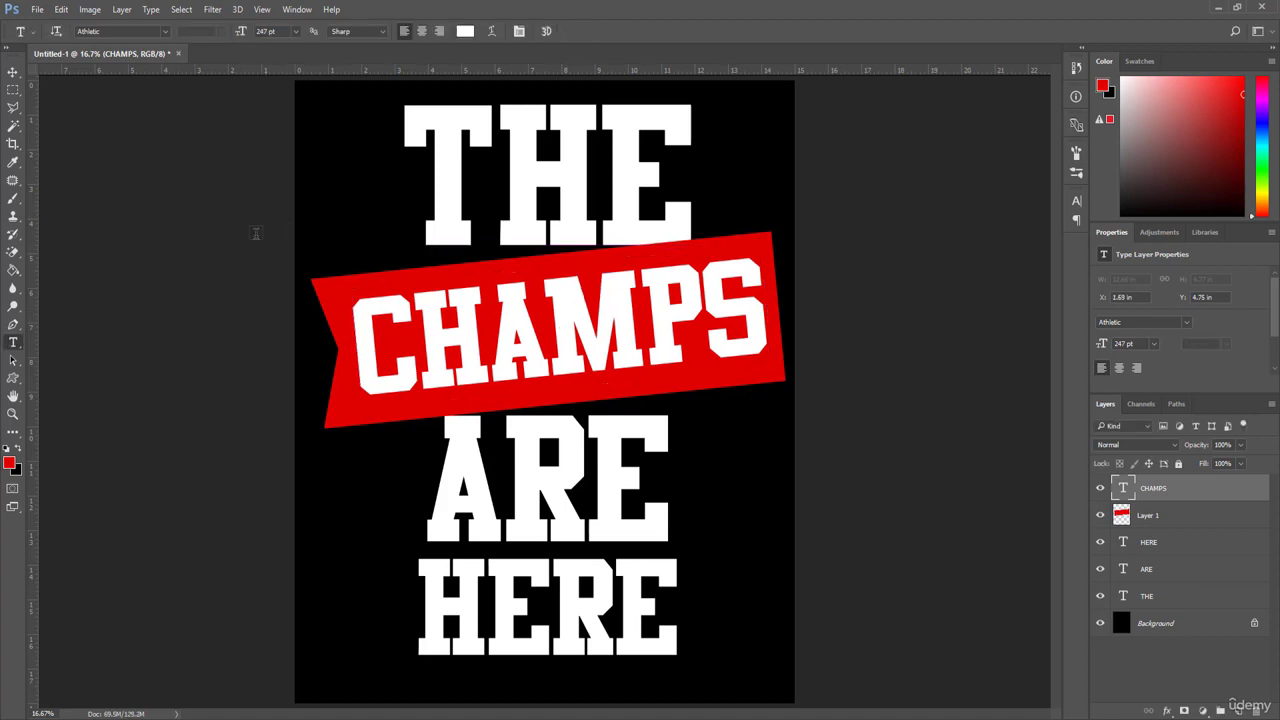